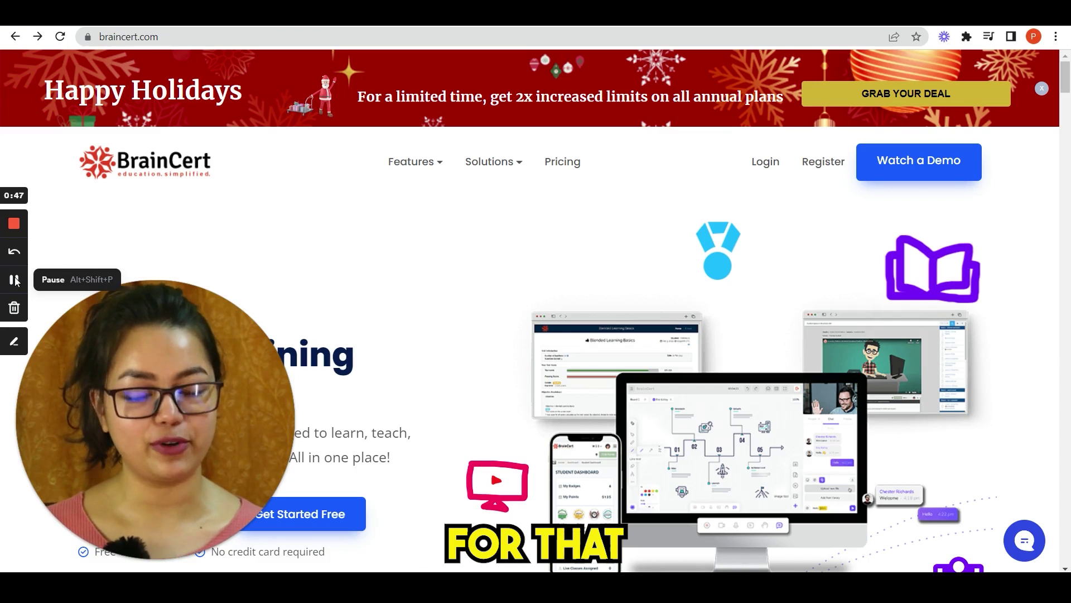
Open the login form on braincert.com to begin signing in to the academy.
click(766, 161)
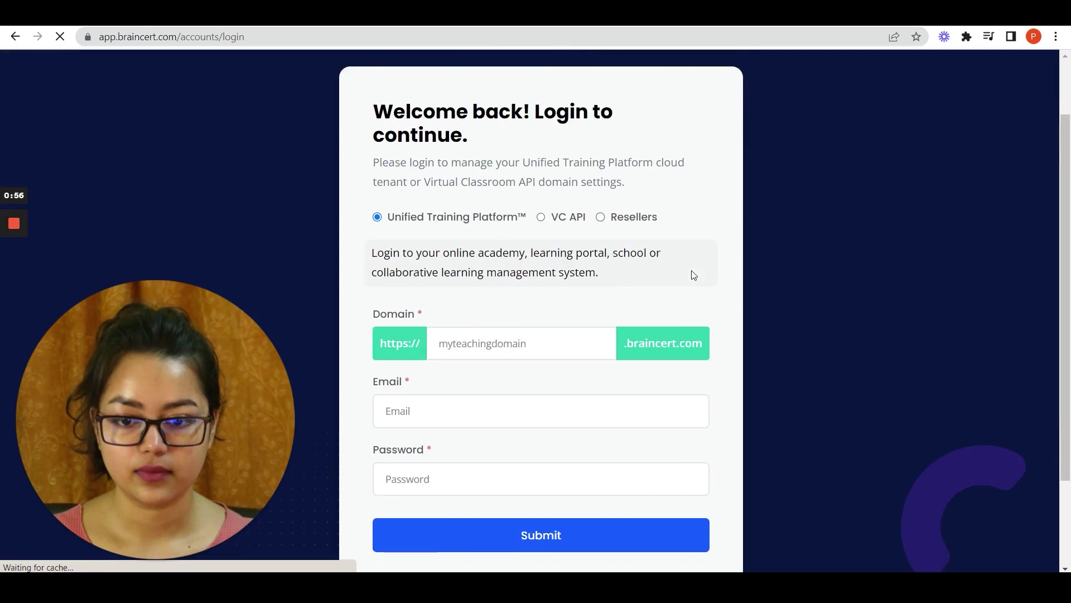
scroll(693, 275, down, 1)
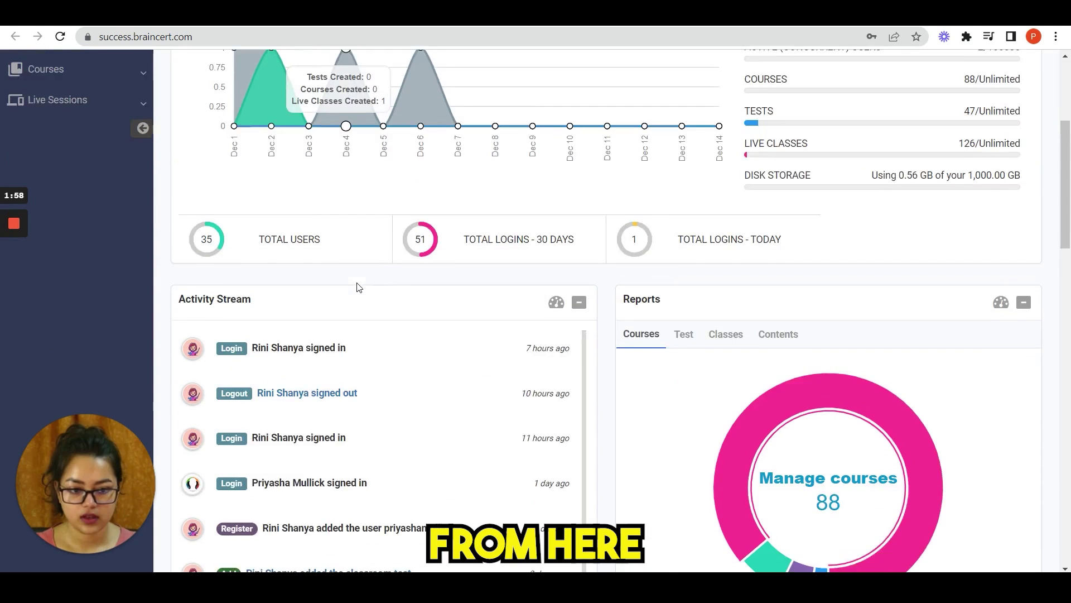
scroll(356, 287, down, 3)
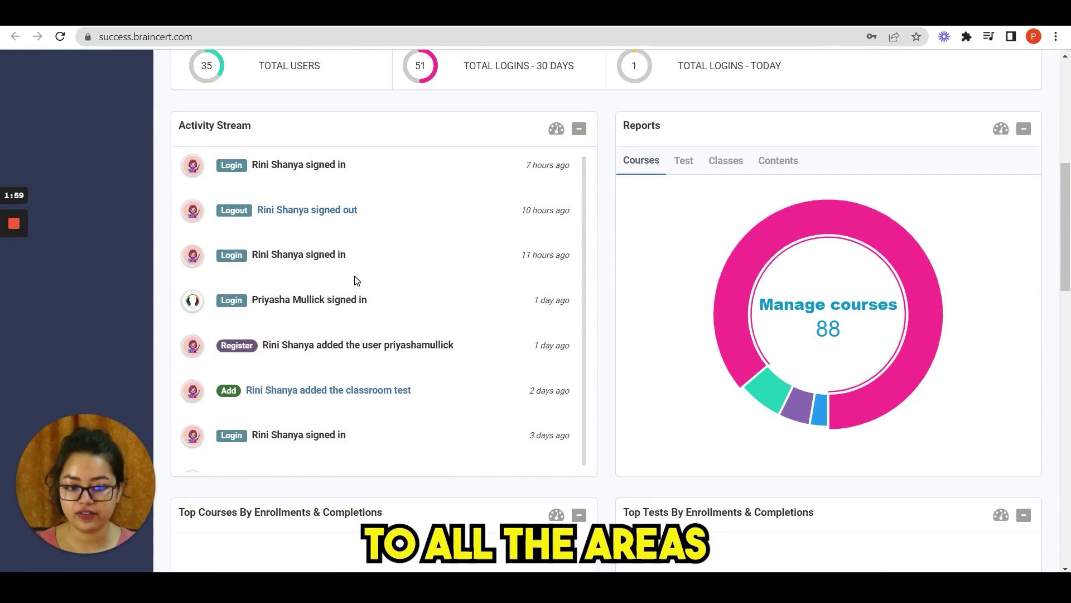
scroll(356, 279, down, 5)
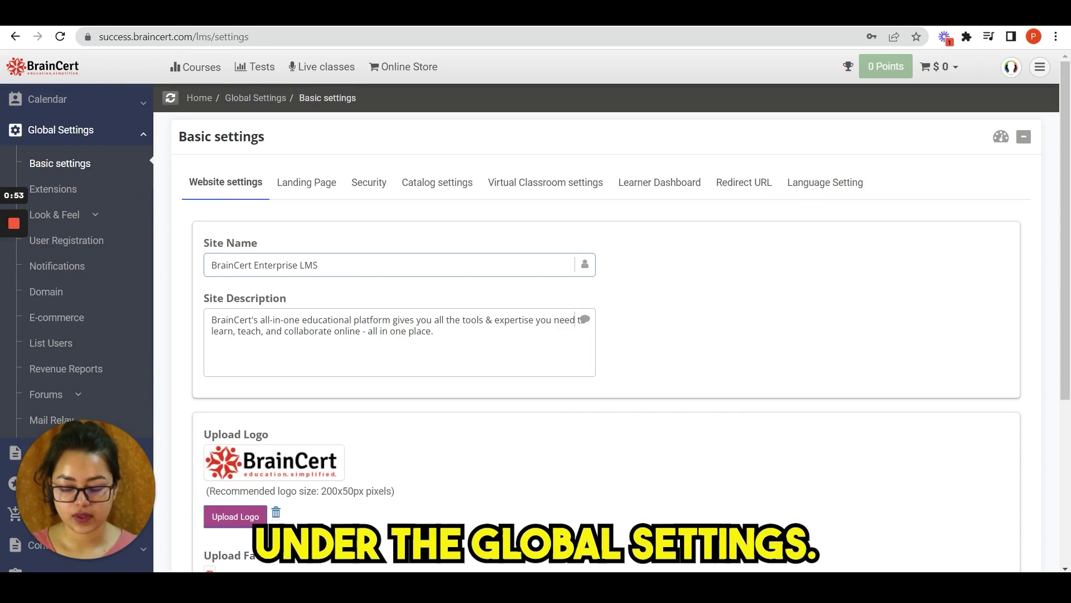
Keep Success landing page as the default landing page in Basic settings.
scroll(312, 257, down, 3)
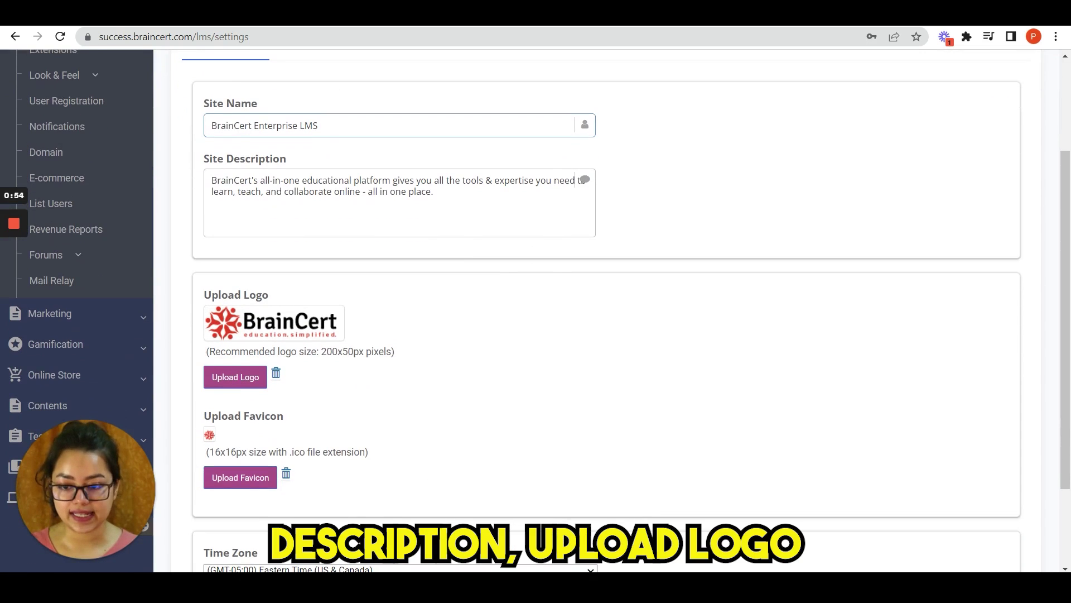
scroll(357, 271, down, 2)
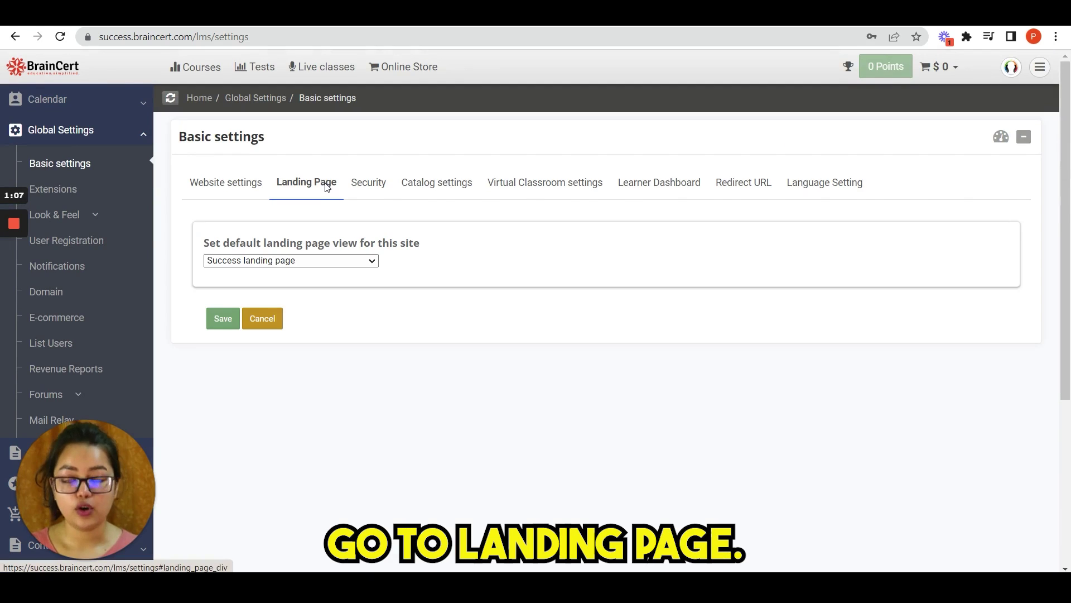
click(290, 261)
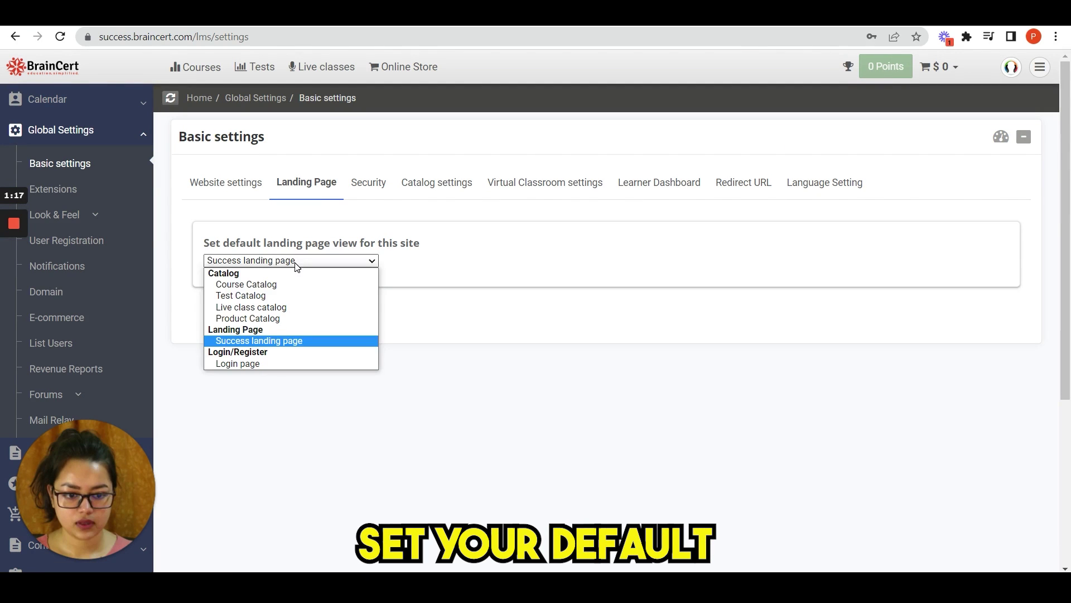
click(286, 342)
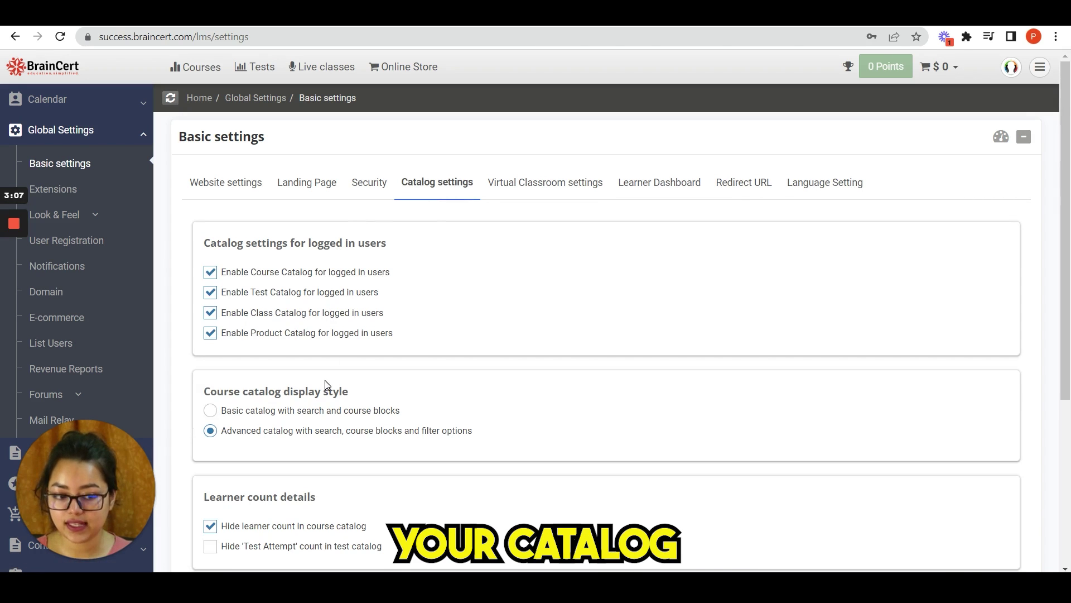
Review the Virtual Classroom, Learner Dashboard, Redirect URL and Language Setting tabs.
scroll(357, 237, down, 1)
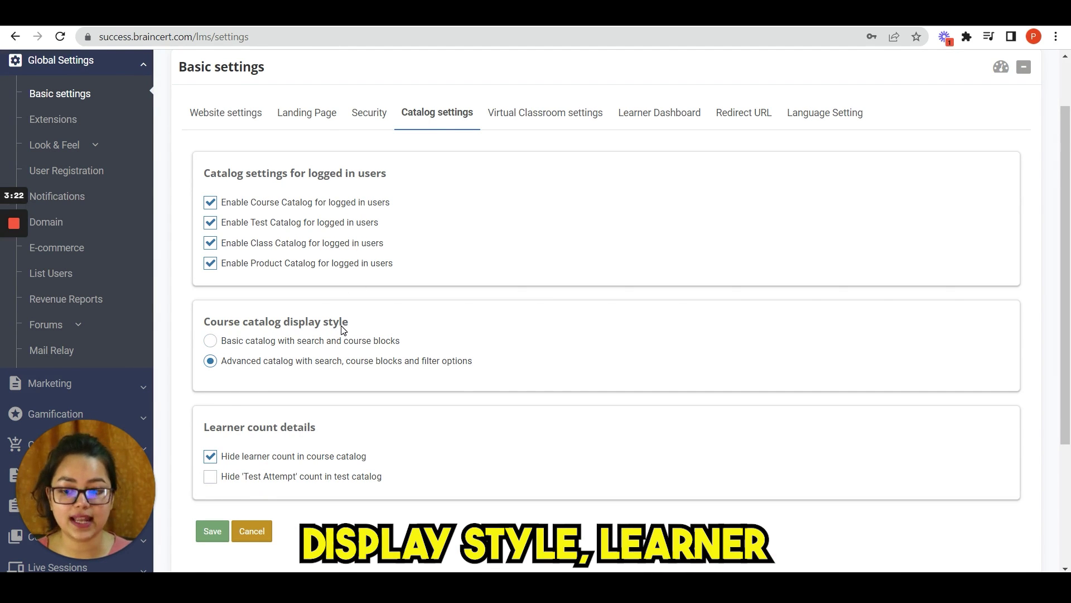
click(538, 119)
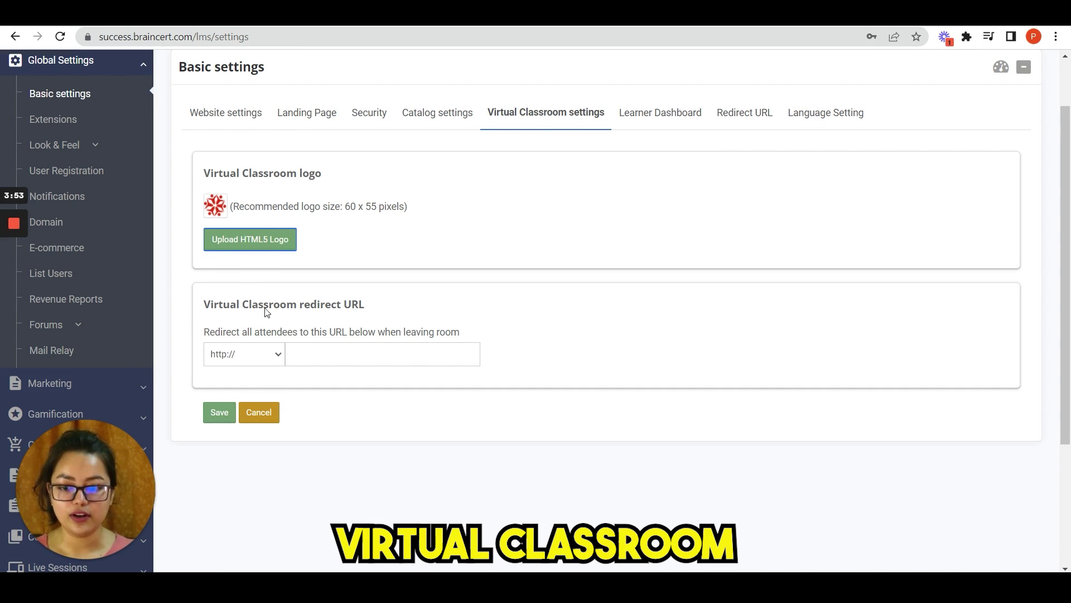
click(659, 113)
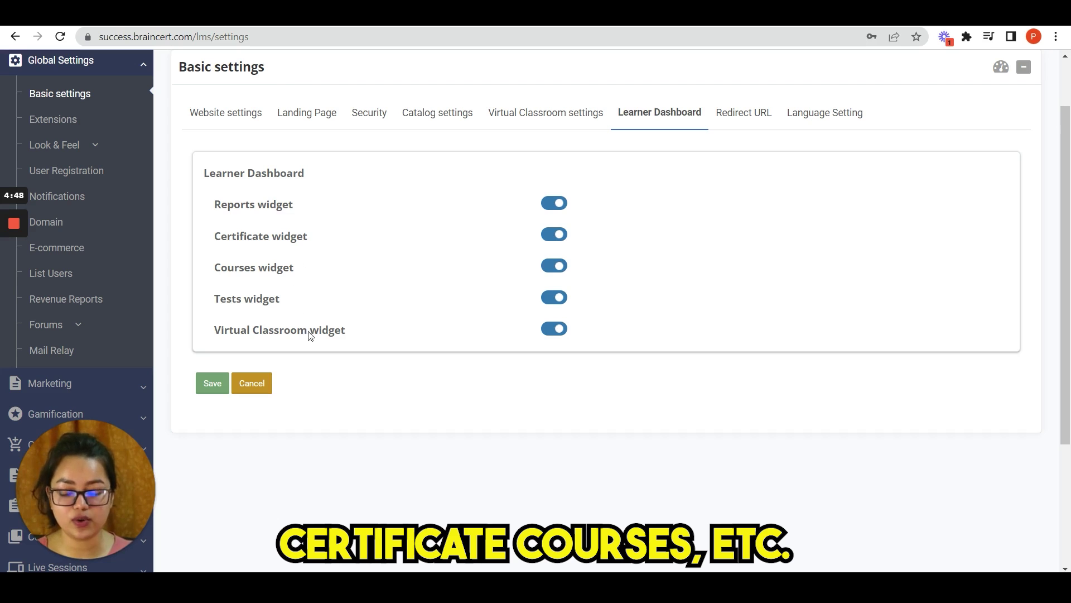
click(750, 113)
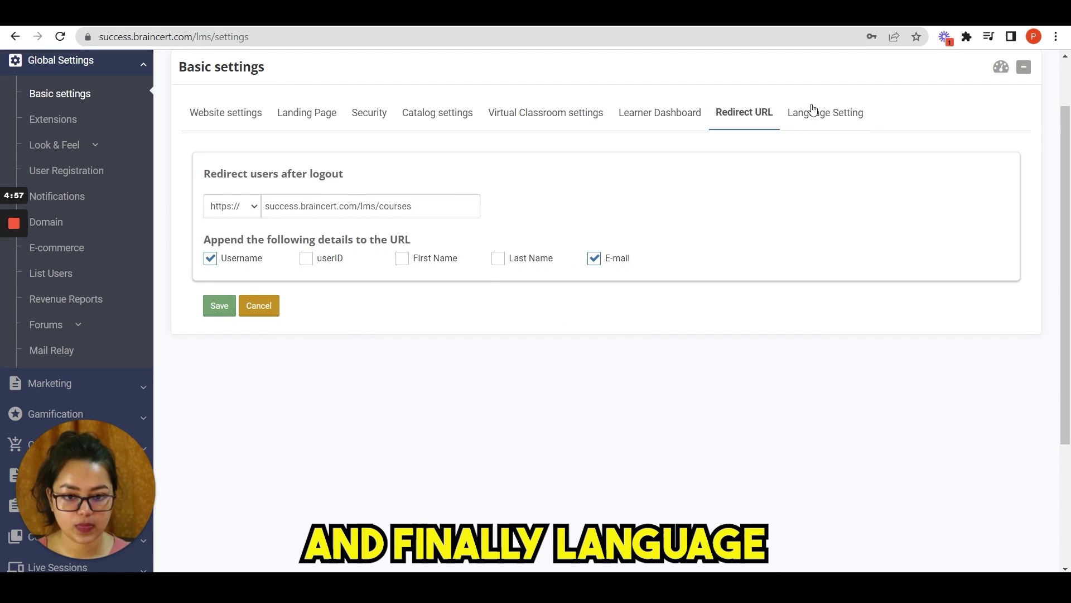
click(810, 112)
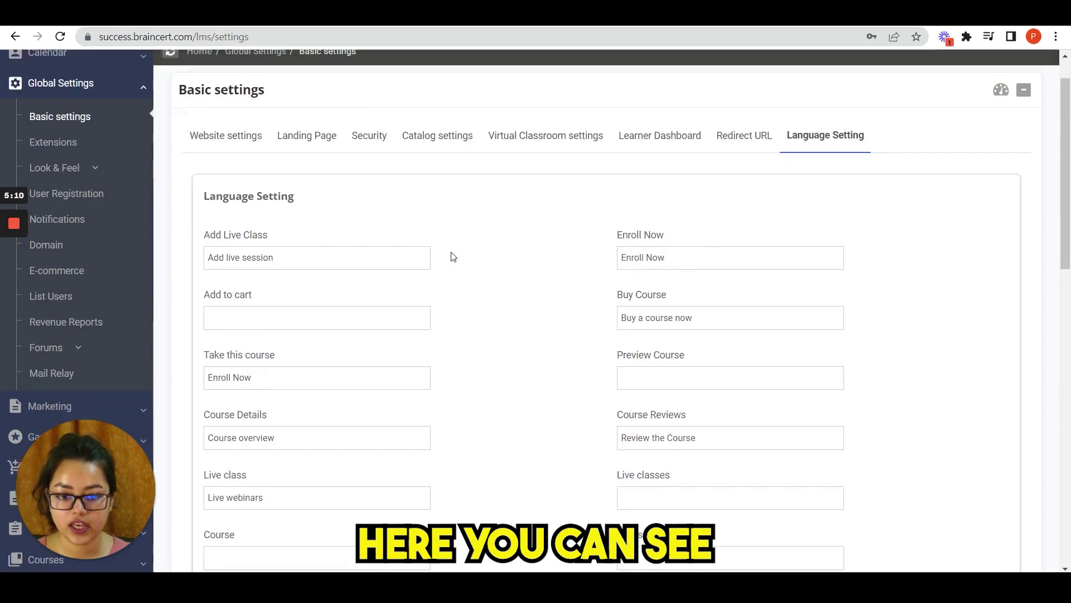
scroll(450, 255, down, 2)
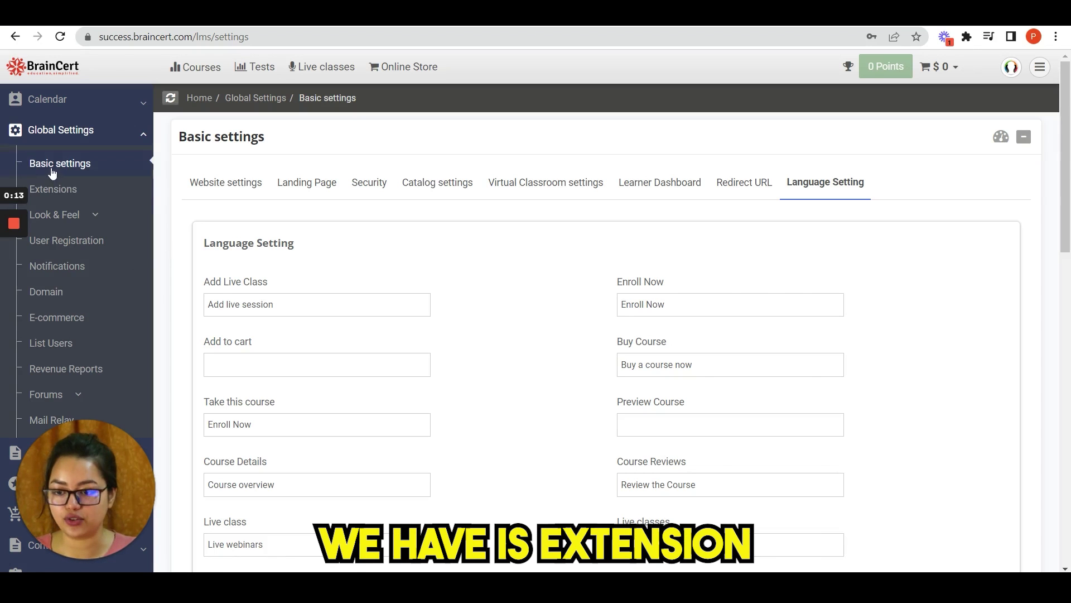
Open Global Settings > Extensions and scroll through the Calendar, SSO, SAML, Gamification and Online Store add-ons.
click(53, 190)
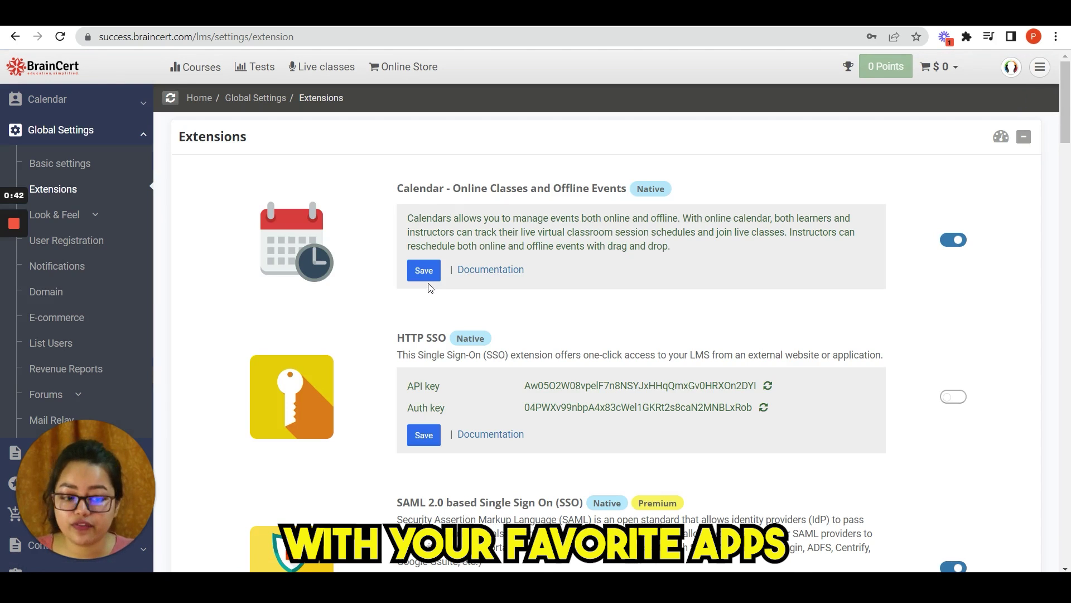
scroll(470, 326, down, 6)
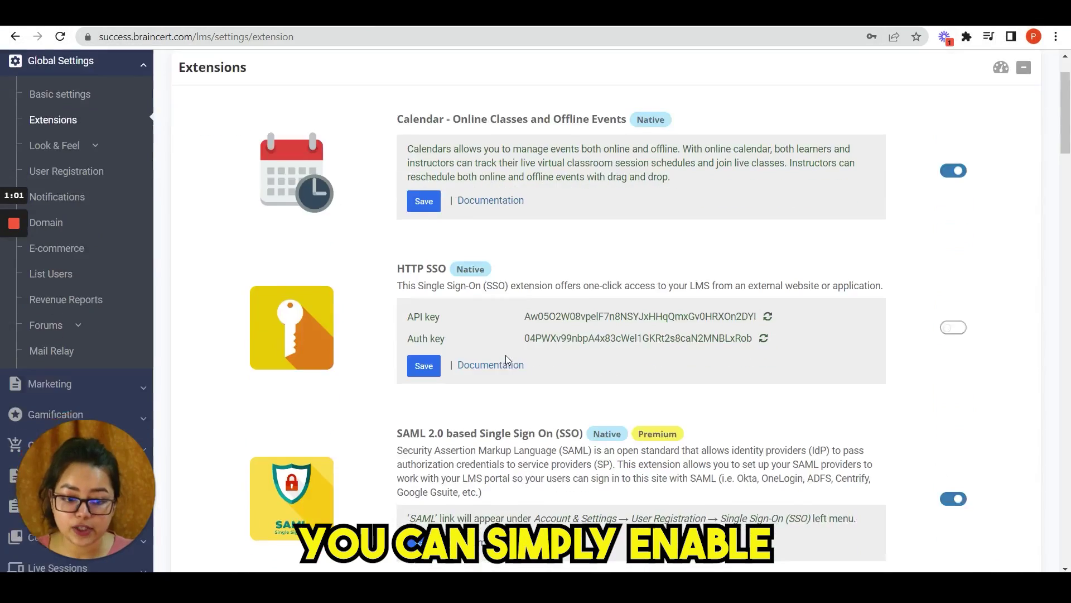
scroll(506, 355, down, 5)
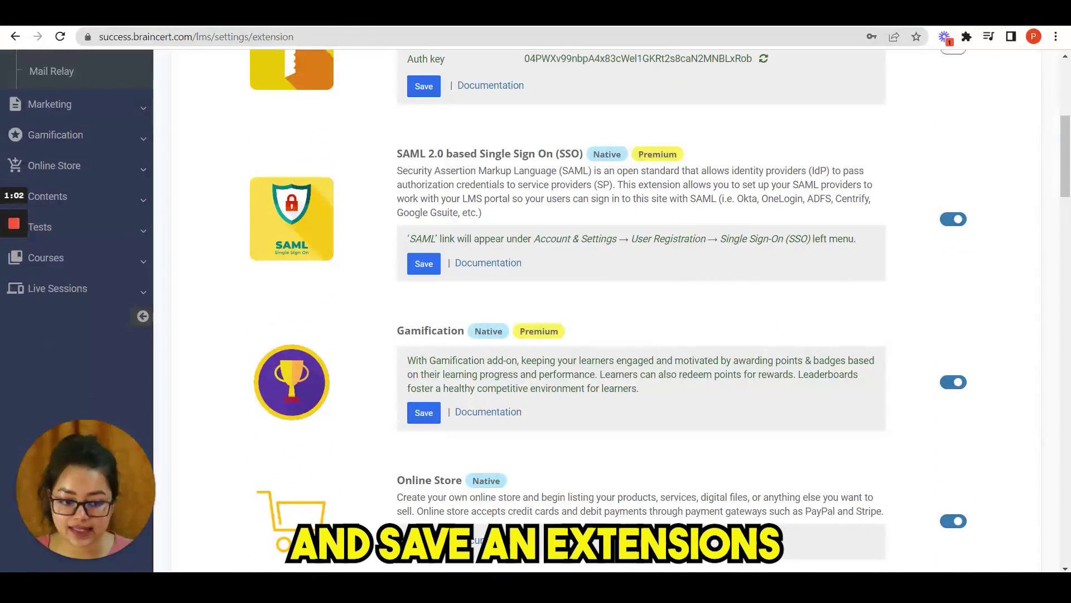
scroll(507, 360, down, 5)
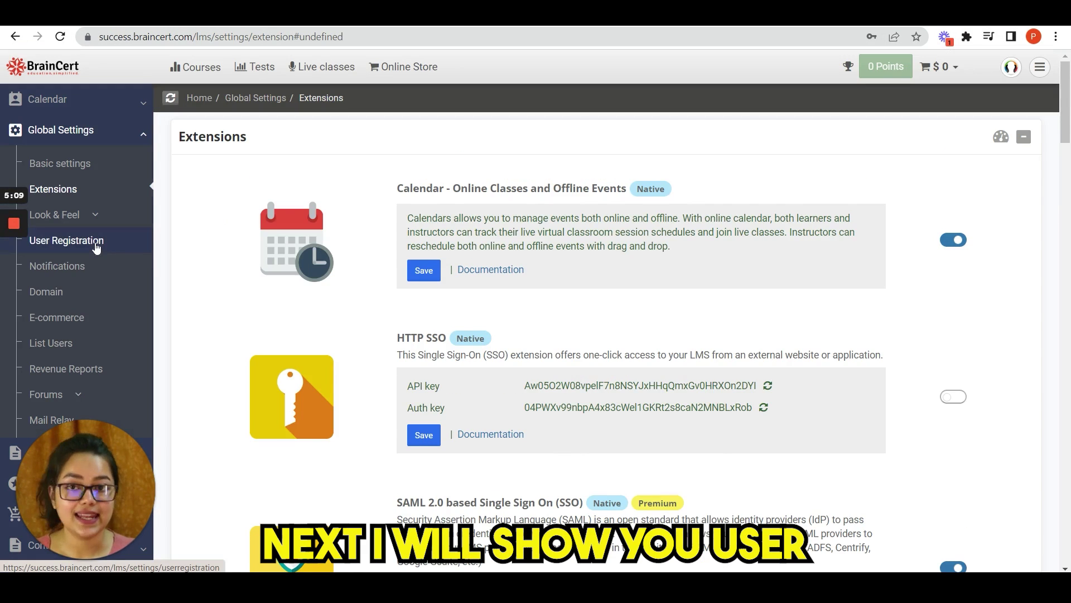
Review the User Registration settings, including the registration method options and custom signup fields.
click(96, 247)
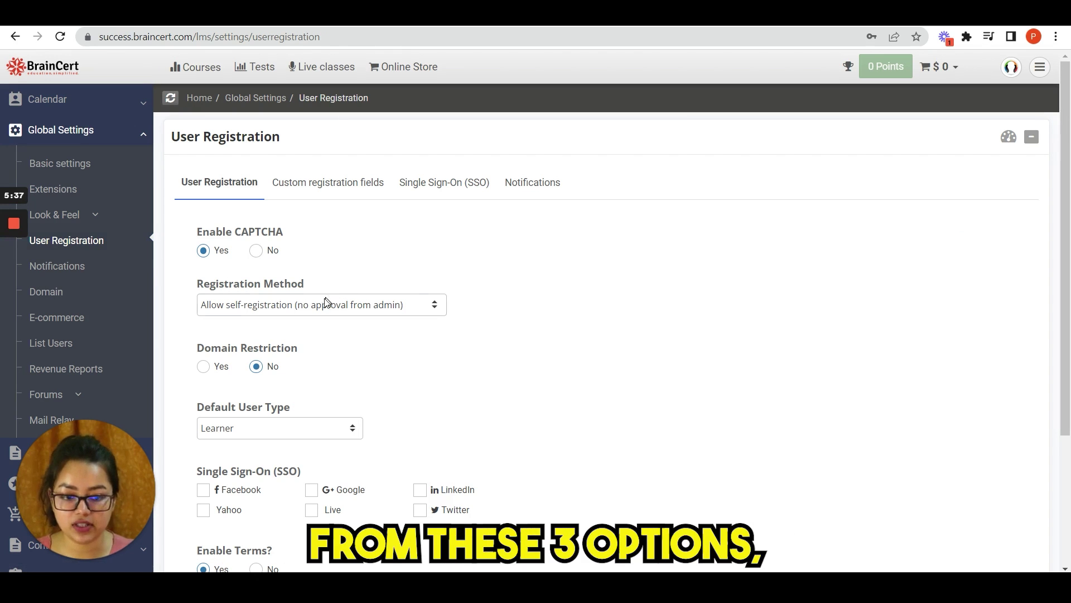
click(323, 304)
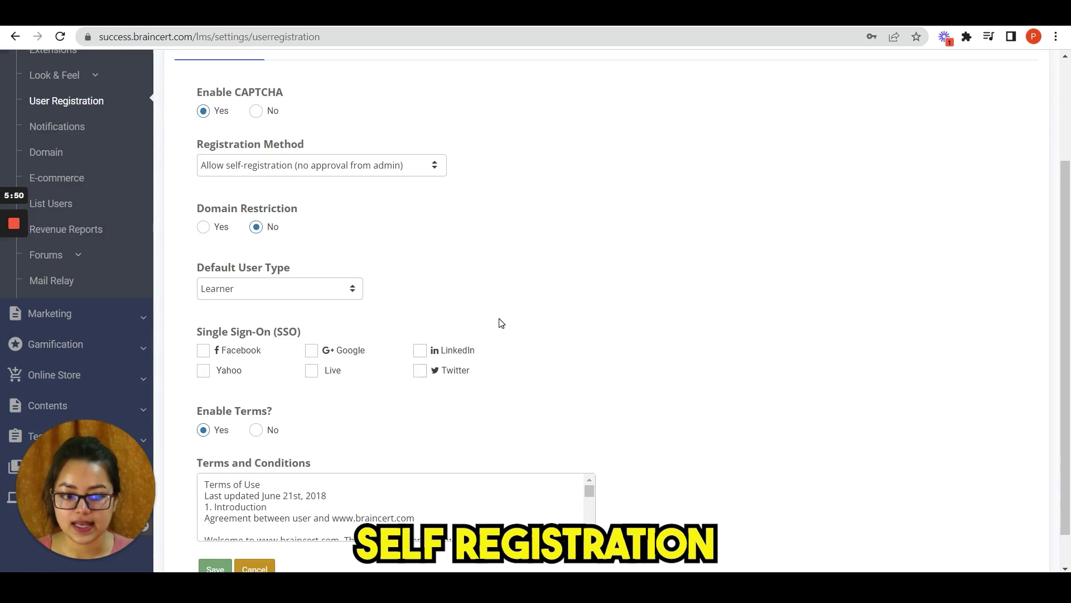
scroll(500, 321, down, 1)
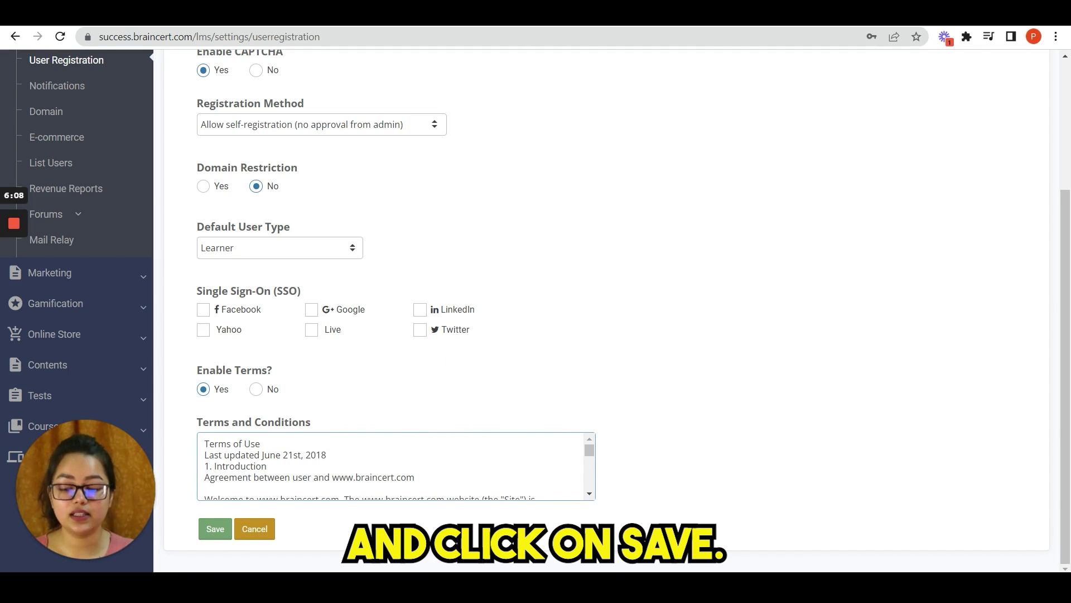
scroll(391, 465, down, 4)
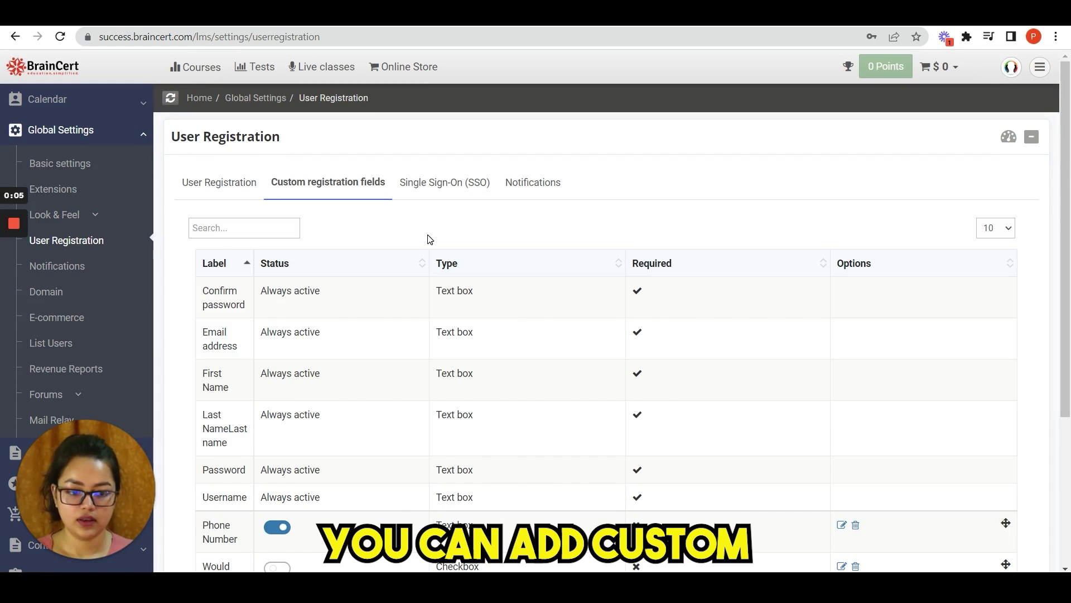
scroll(430, 238, down, 3)
scroll(431, 250, down, 2)
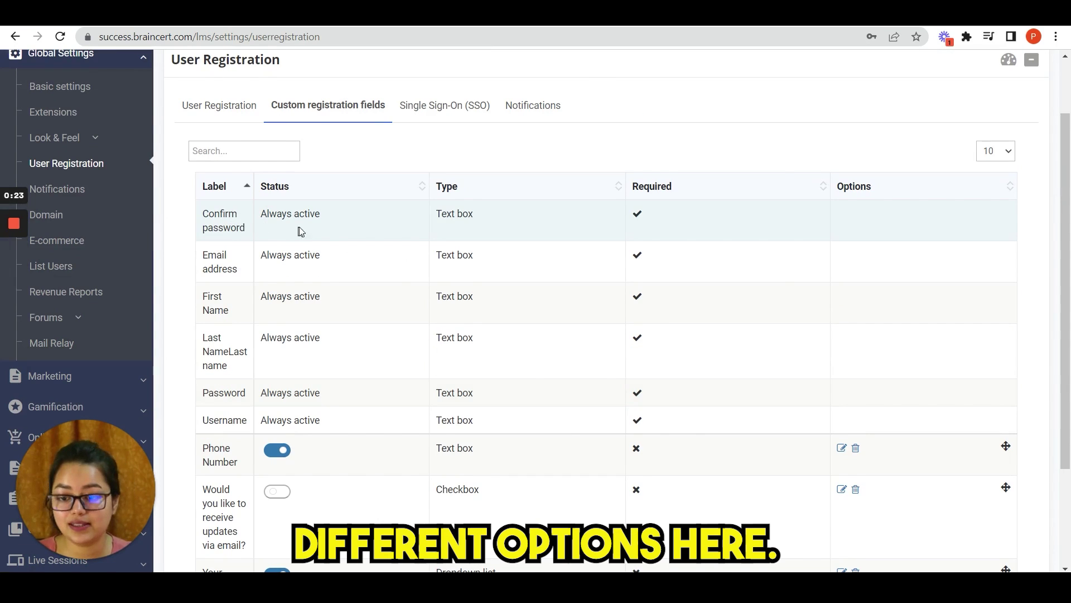
scroll(341, 234, down, 1)
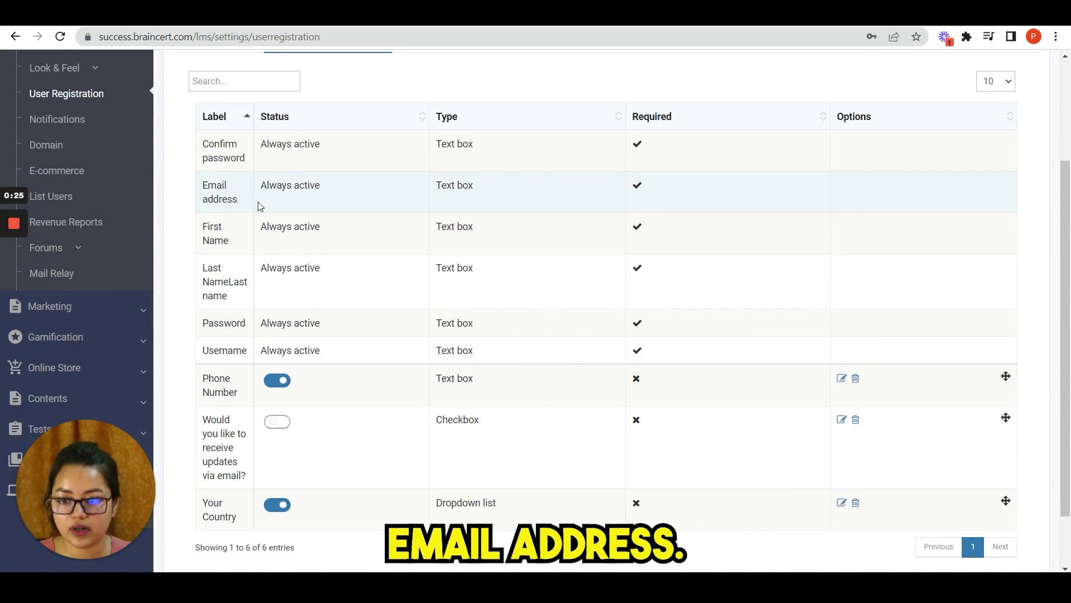
scroll(284, 339, down, 1)
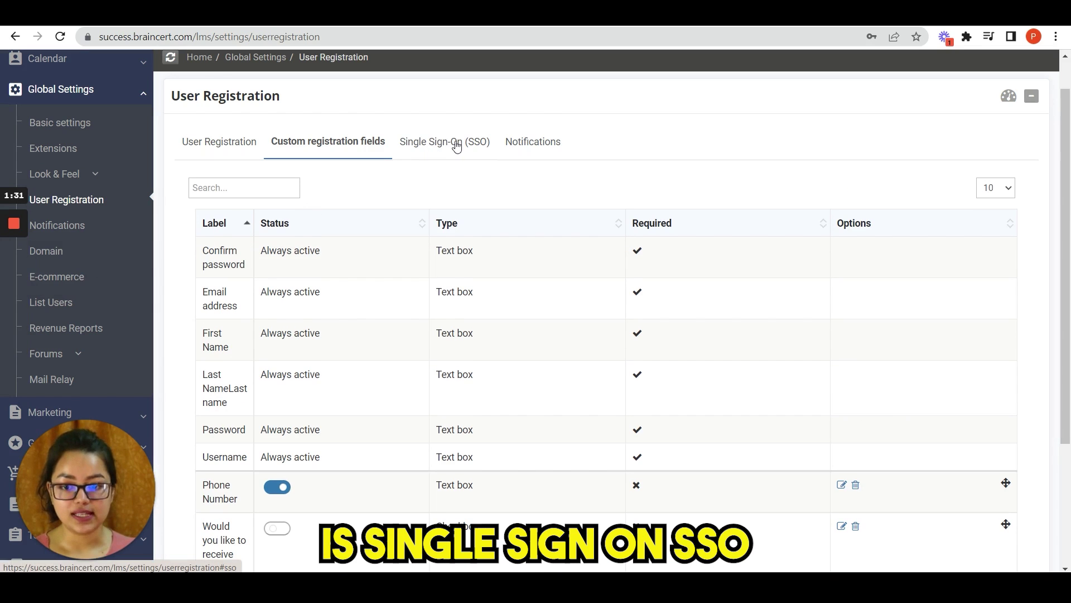
Review the Single Sign-On identity provider, profile field mapping and group mapping settings.
click(461, 152)
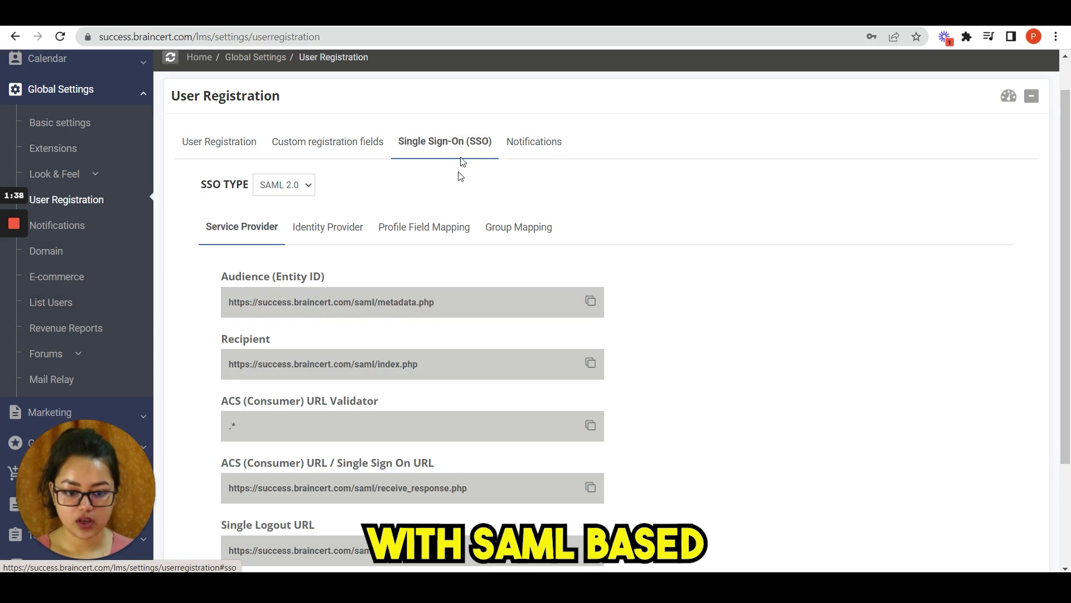
scroll(441, 212, down, 1)
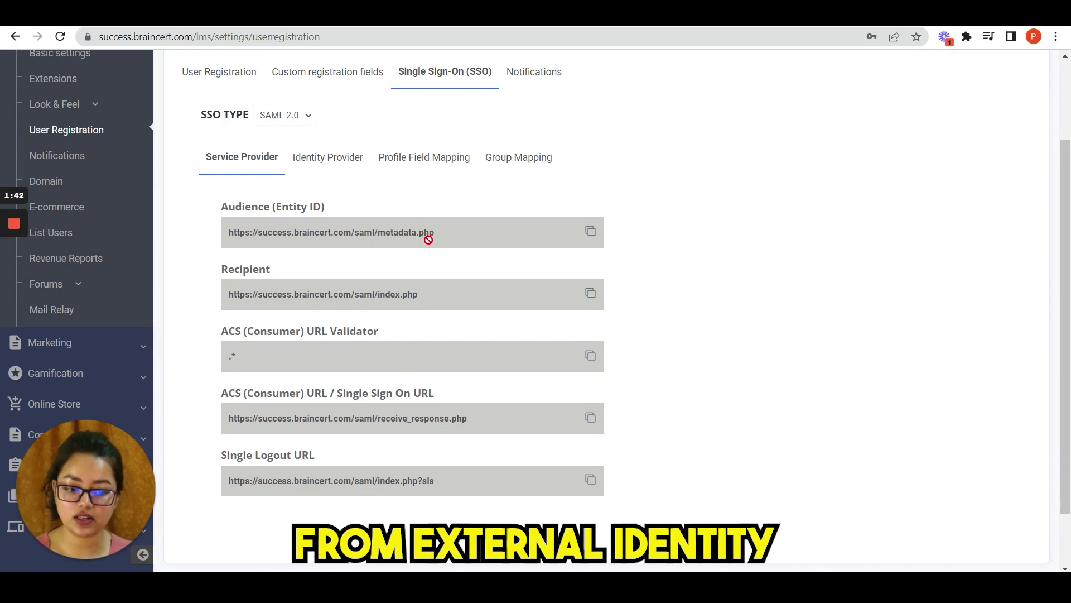
click(344, 160)
click(414, 158)
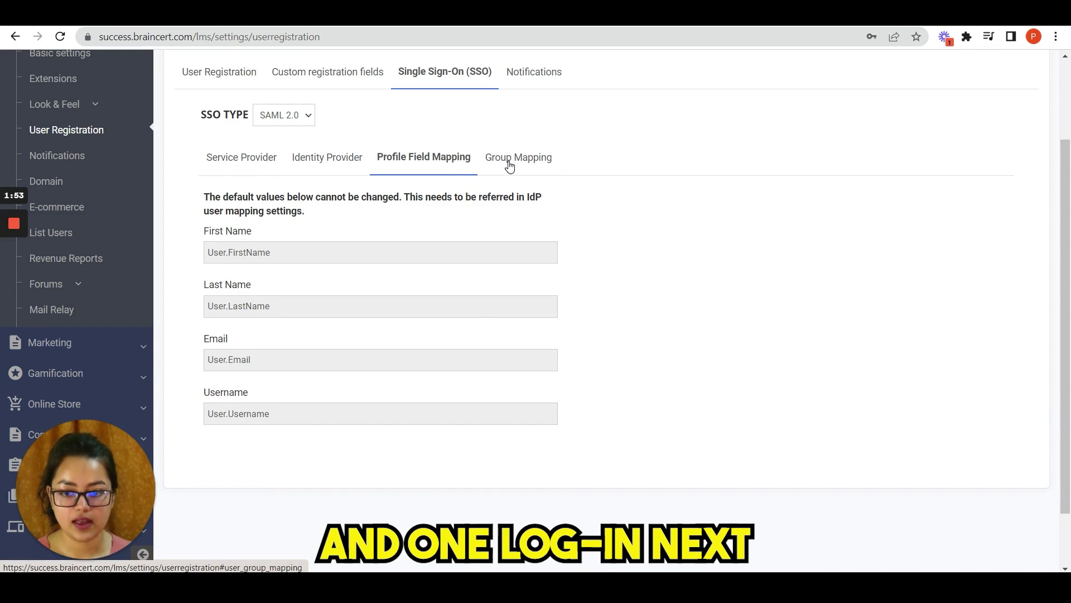
click(509, 163)
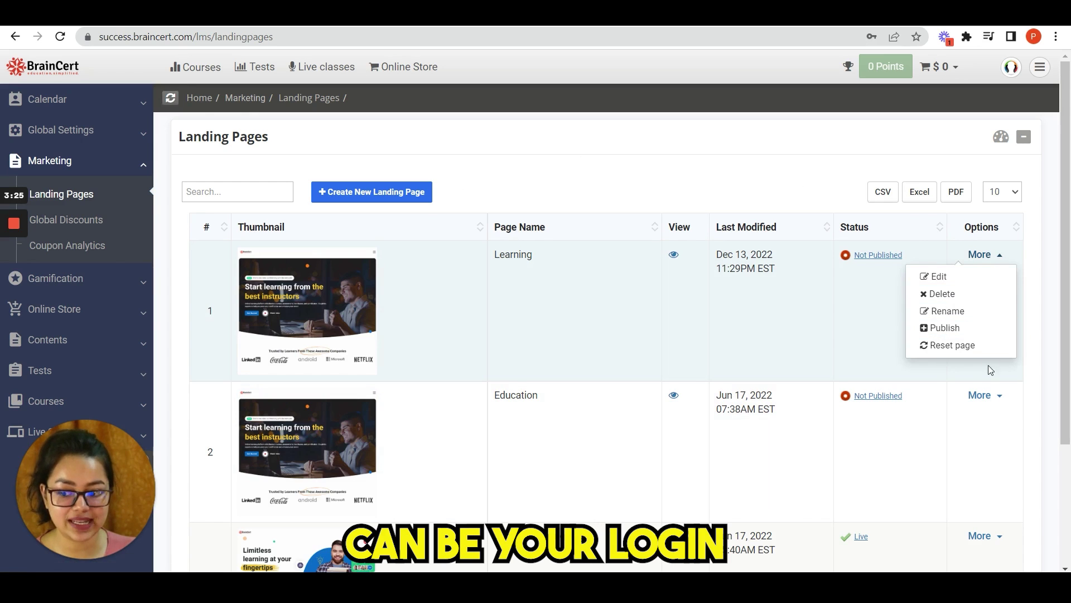
Start a landing page from the Limitless Learning template, naming it 'A'.
scroll(987, 280, down, 3)
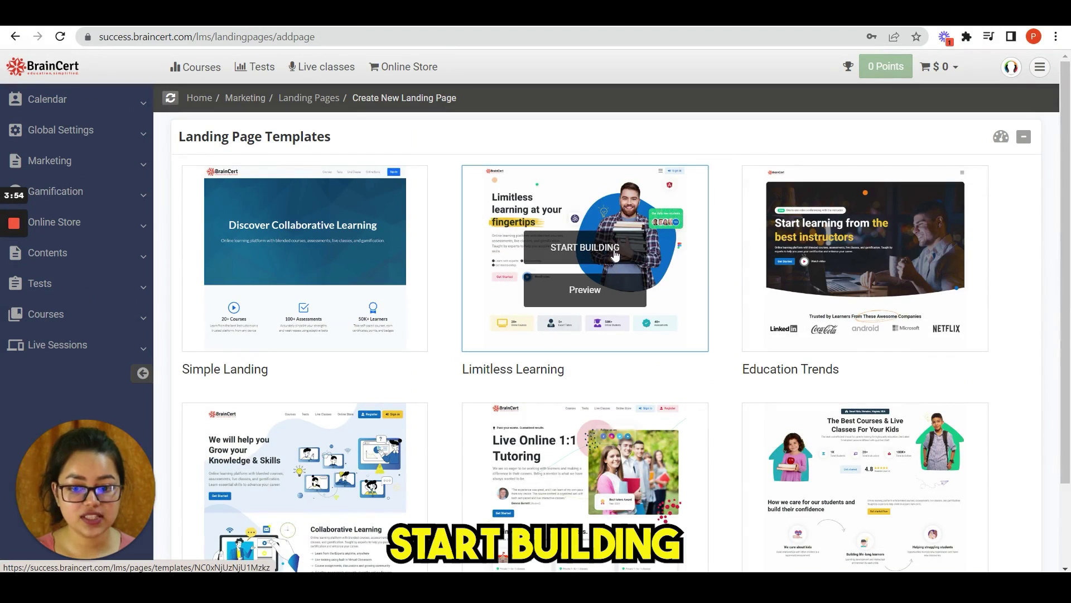
click(616, 251)
text(Abc)
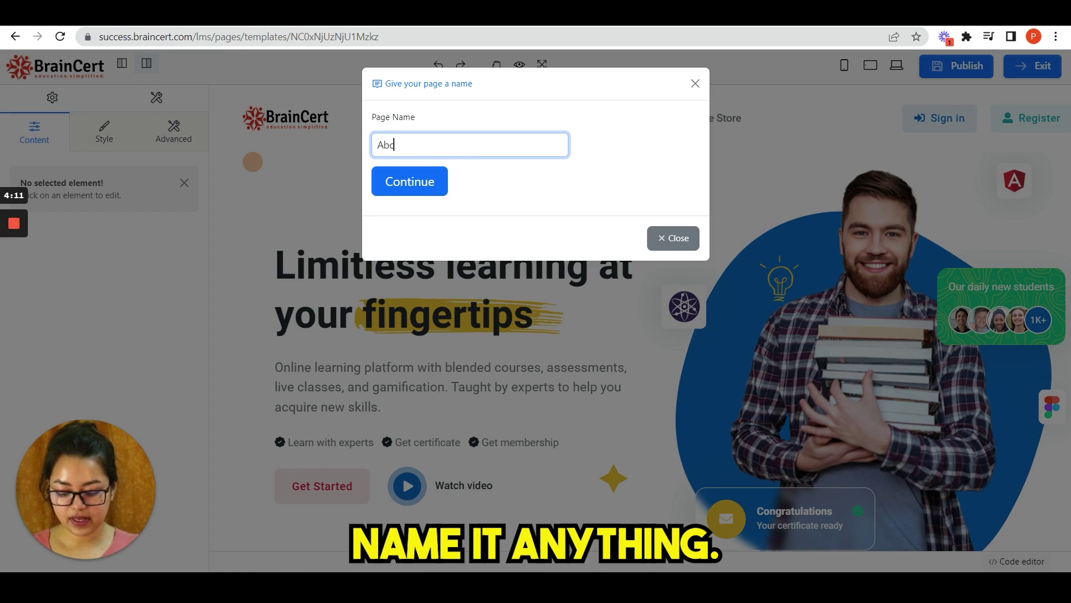
click(428, 180)
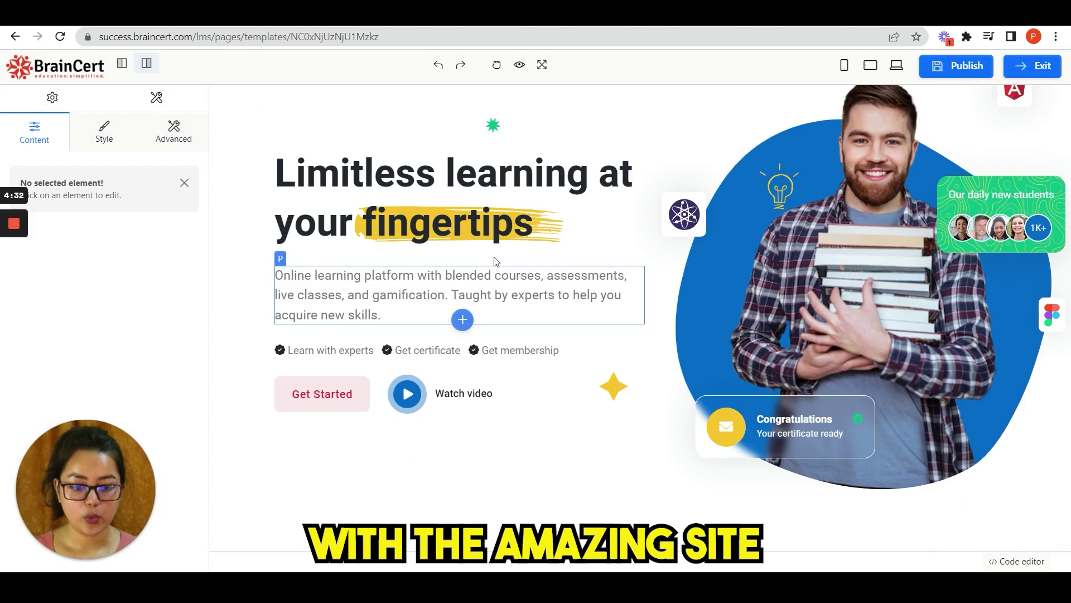
Select the hero photo in the page editor to edit its settings.
scroll(496, 261, down, 3)
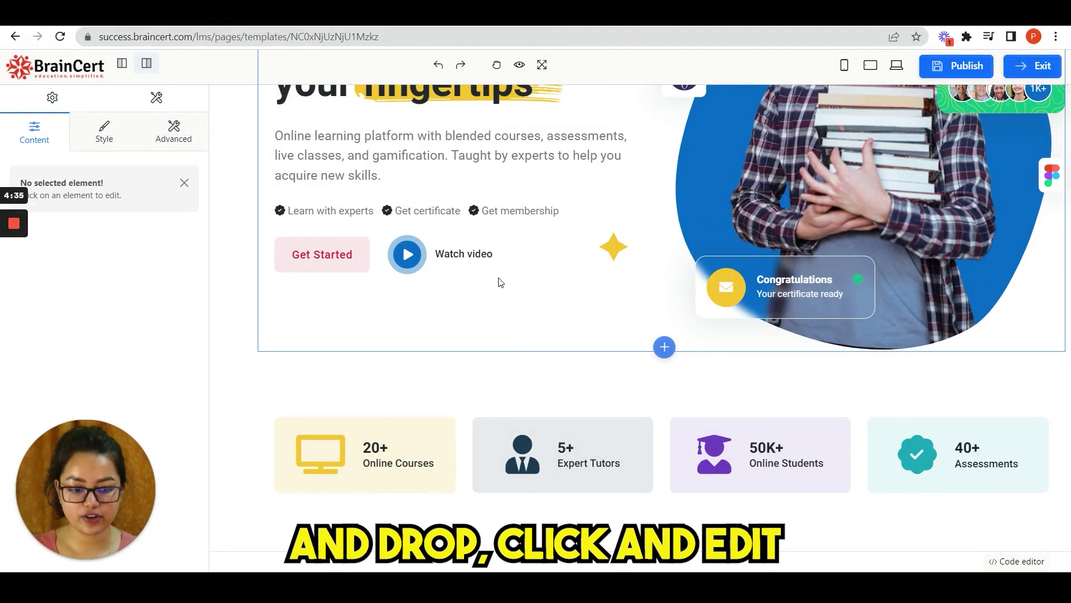
scroll(498, 279, down, 2)
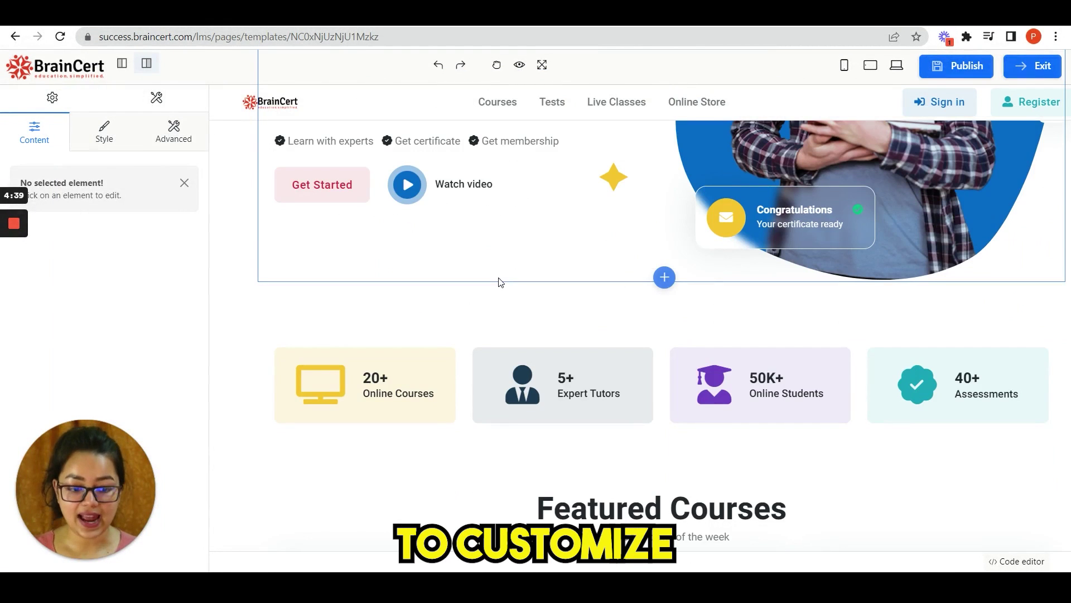
scroll(500, 281, down, 7)
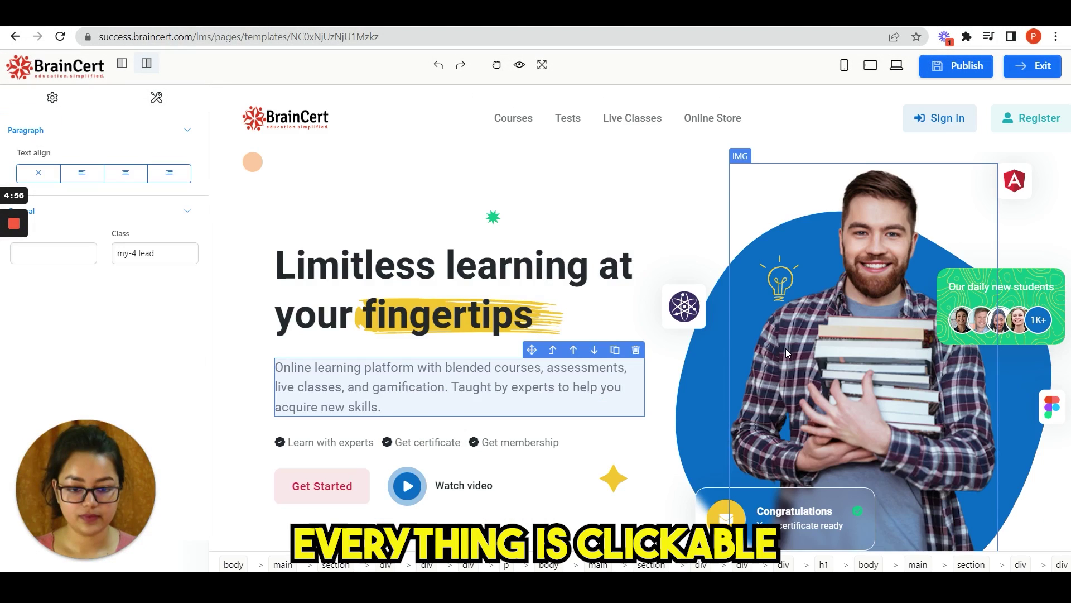
click(785, 350)
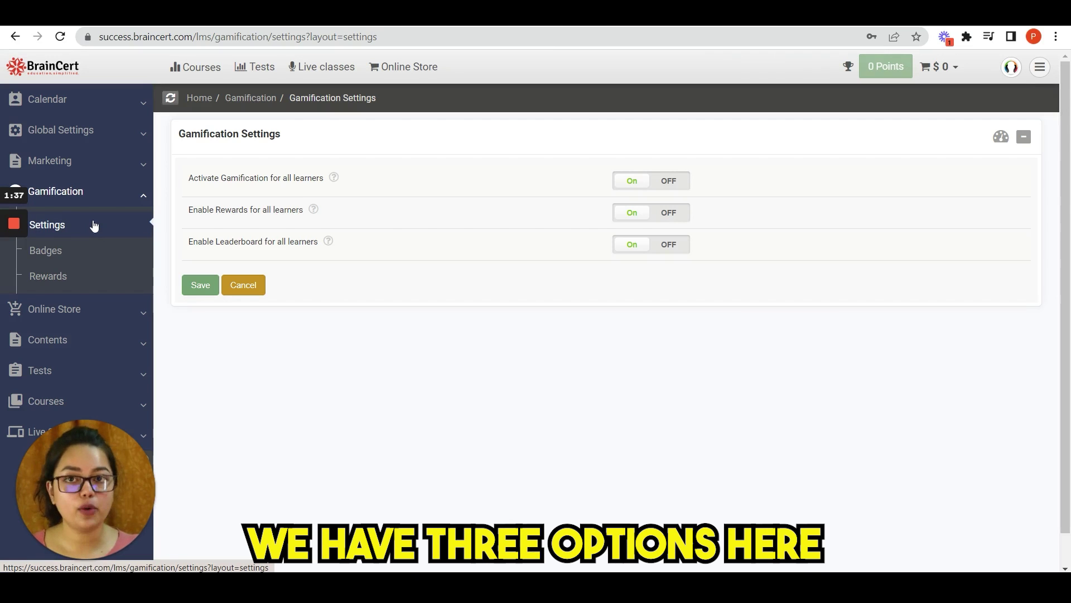
View the gamification badges, the Rewards discount settings, and the learners' points and badges leaderboard.
click(87, 249)
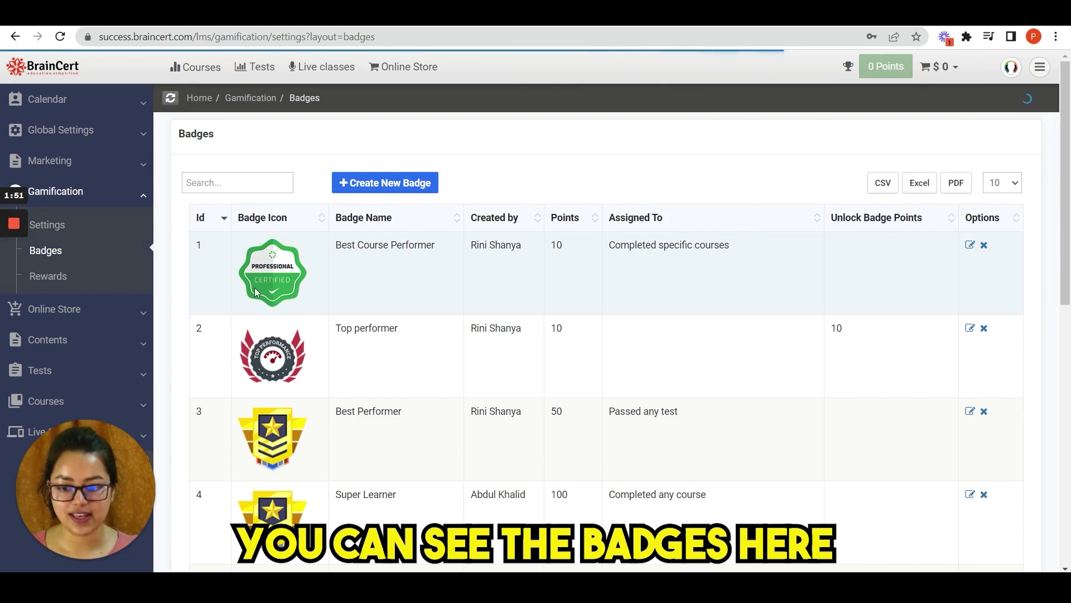
scroll(108, 256, down, 6)
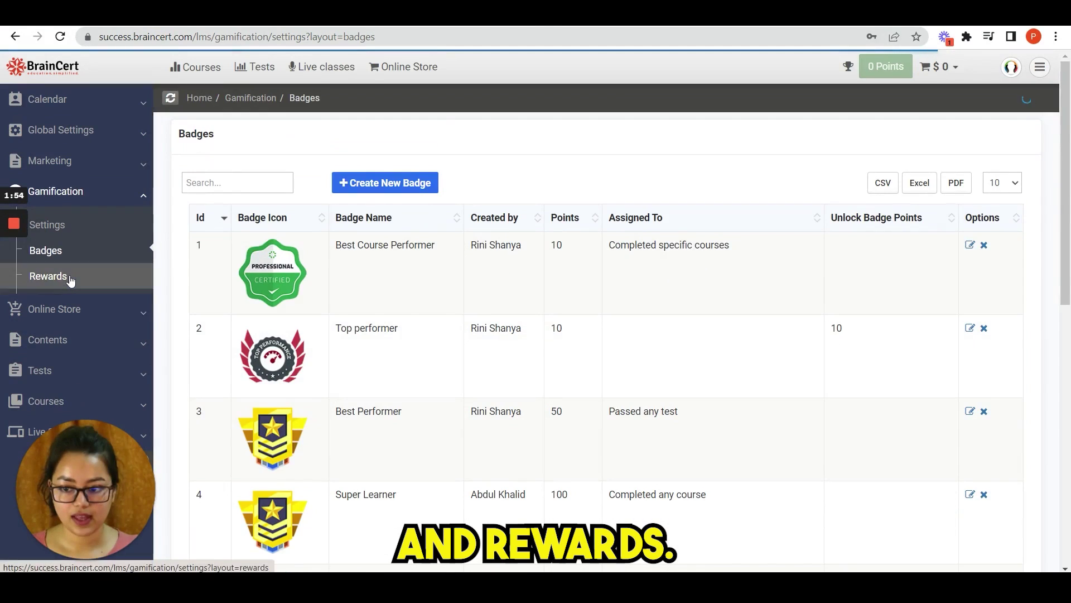
click(70, 280)
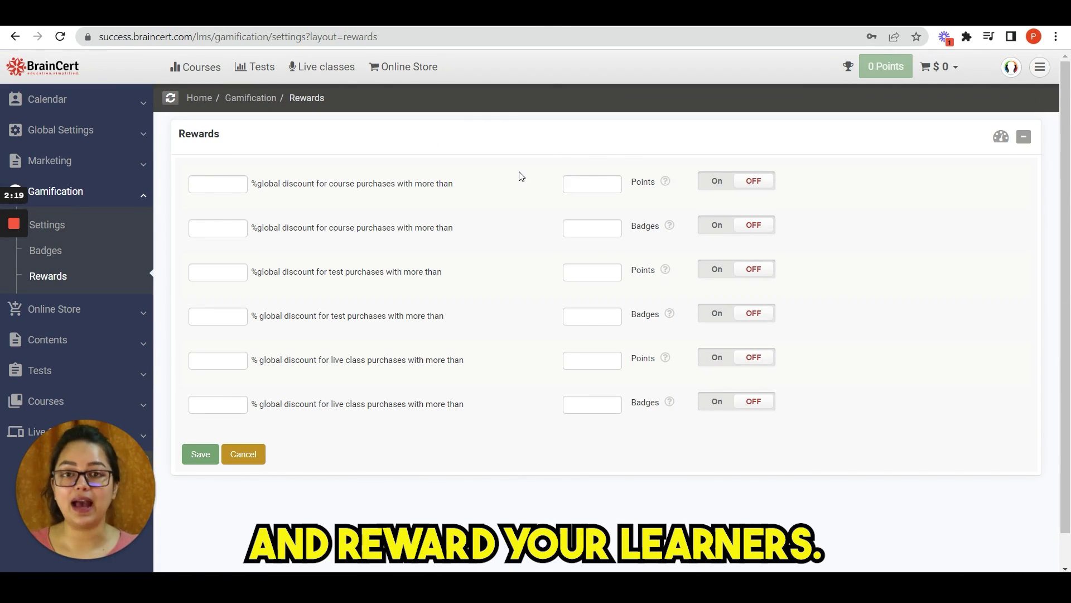
click(850, 69)
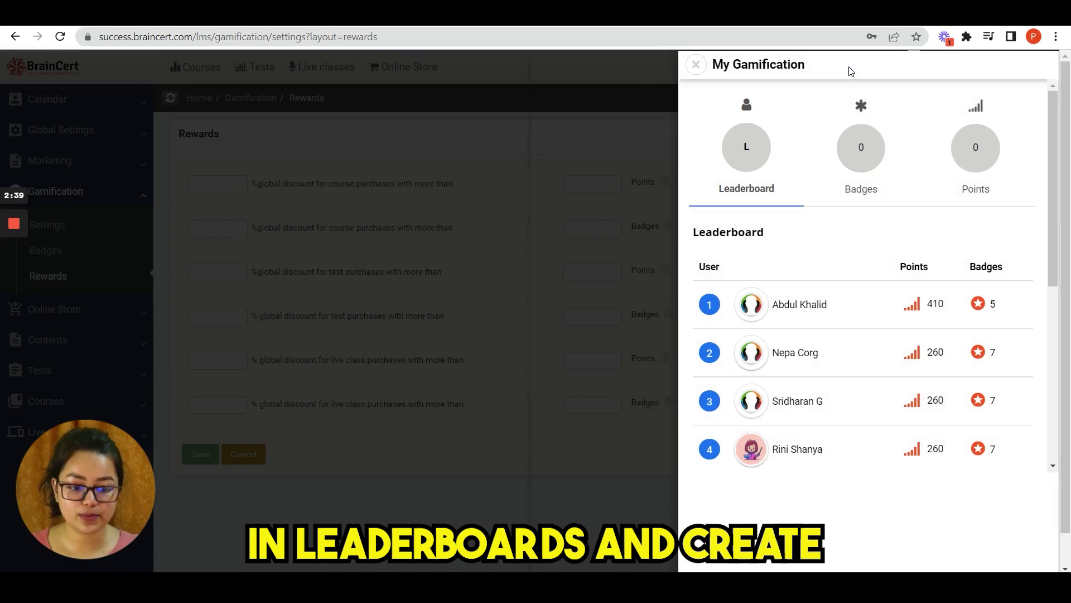
scroll(799, 250, down, 3)
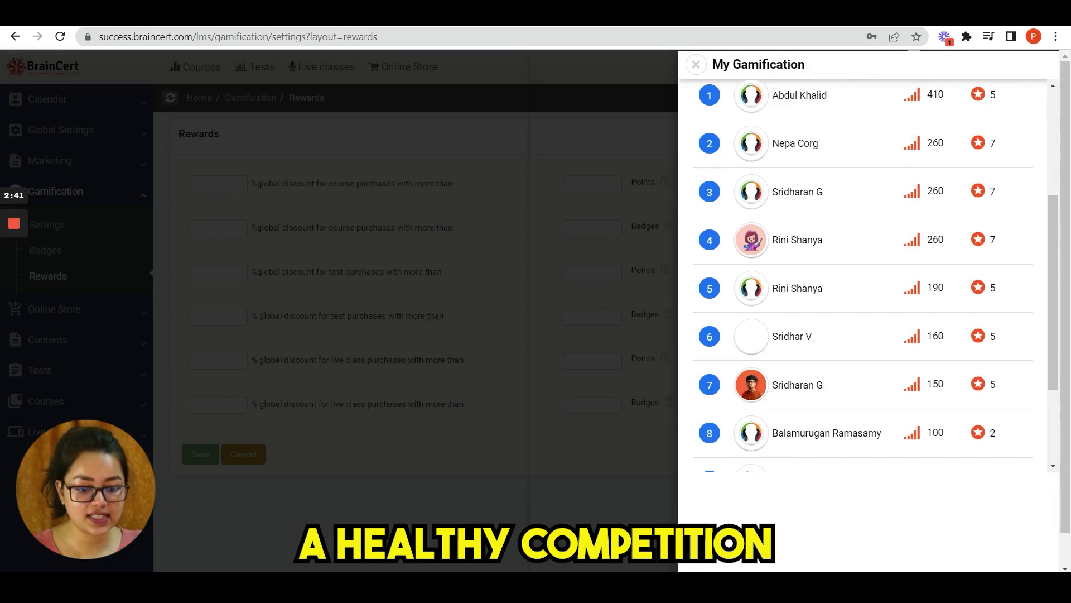
scroll(863, 279, up, 3)
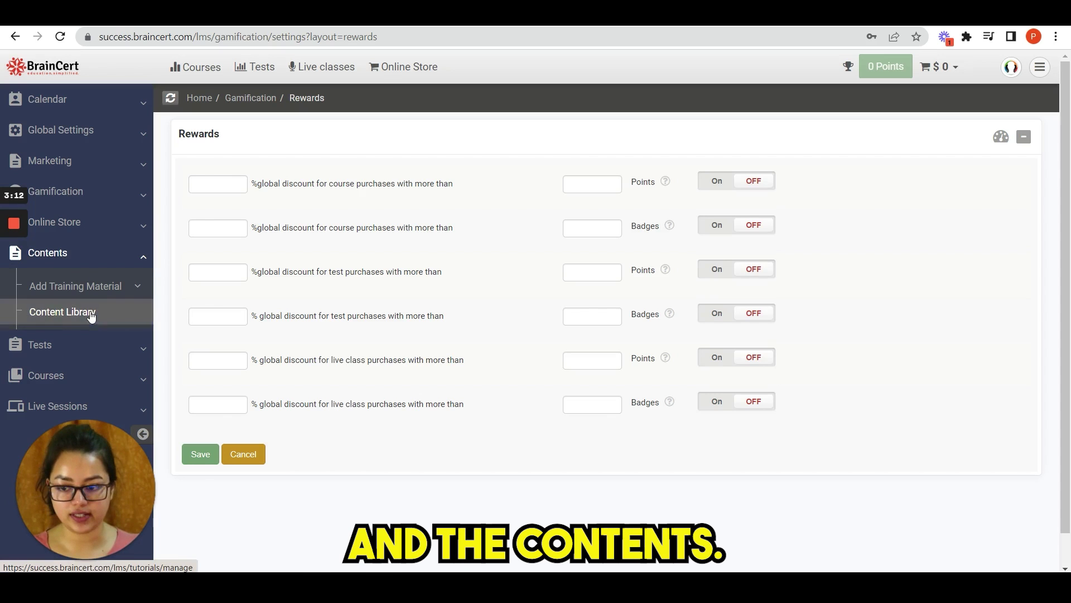
Browse the Content Library's folder and file-type filters, the upload source picker, then Embed content.
click(91, 312)
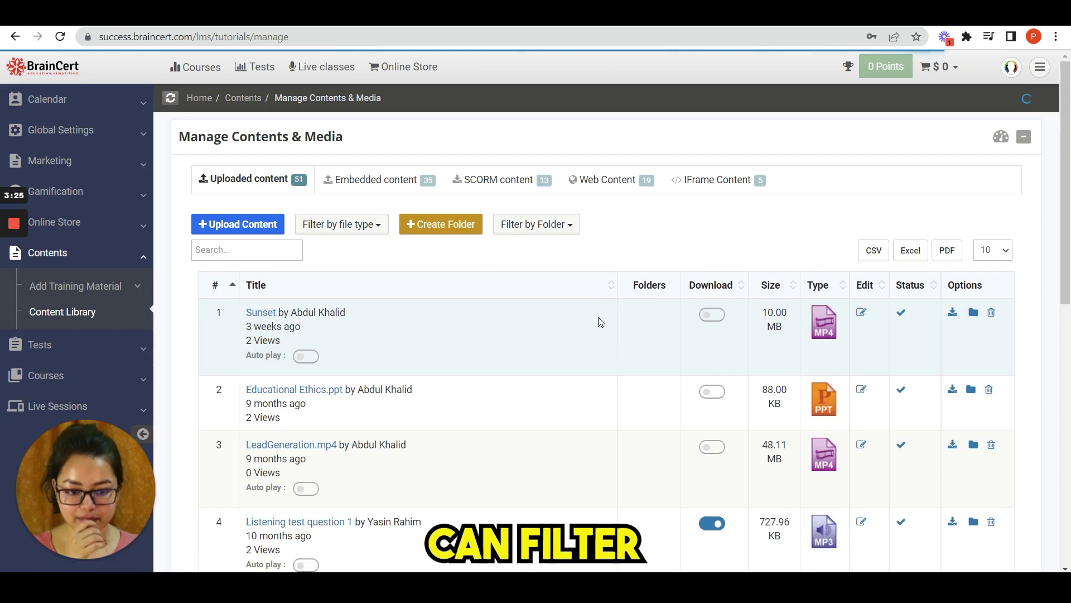
click(536, 223)
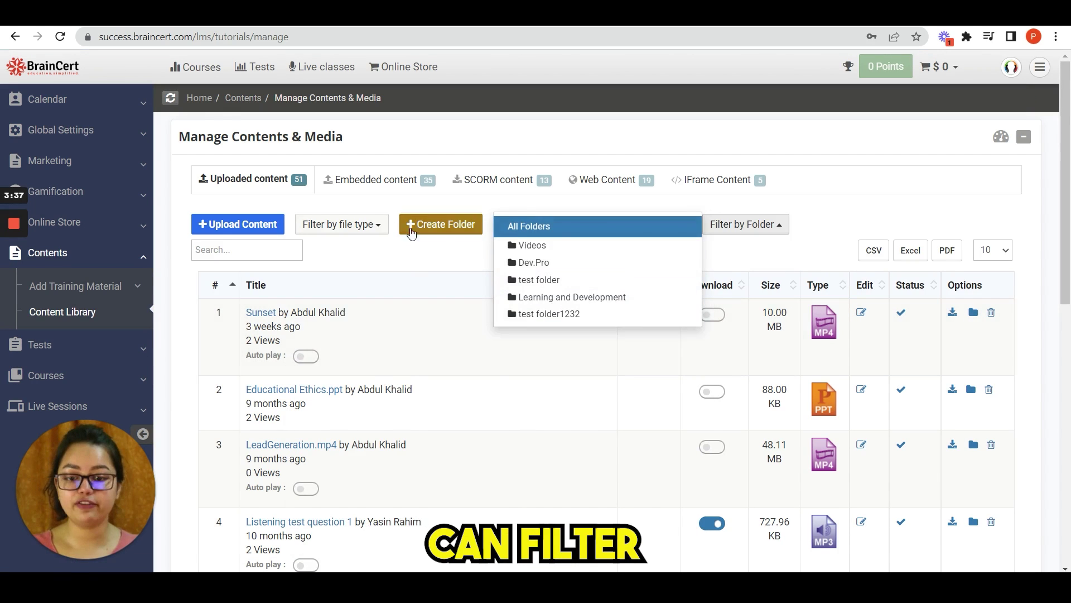
click(352, 223)
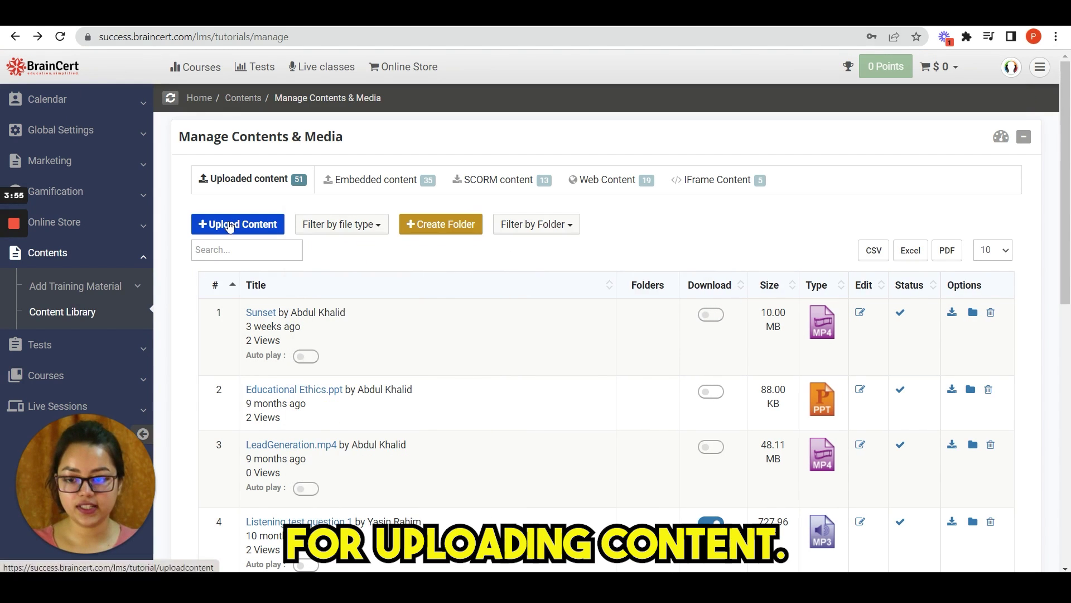
click(229, 225)
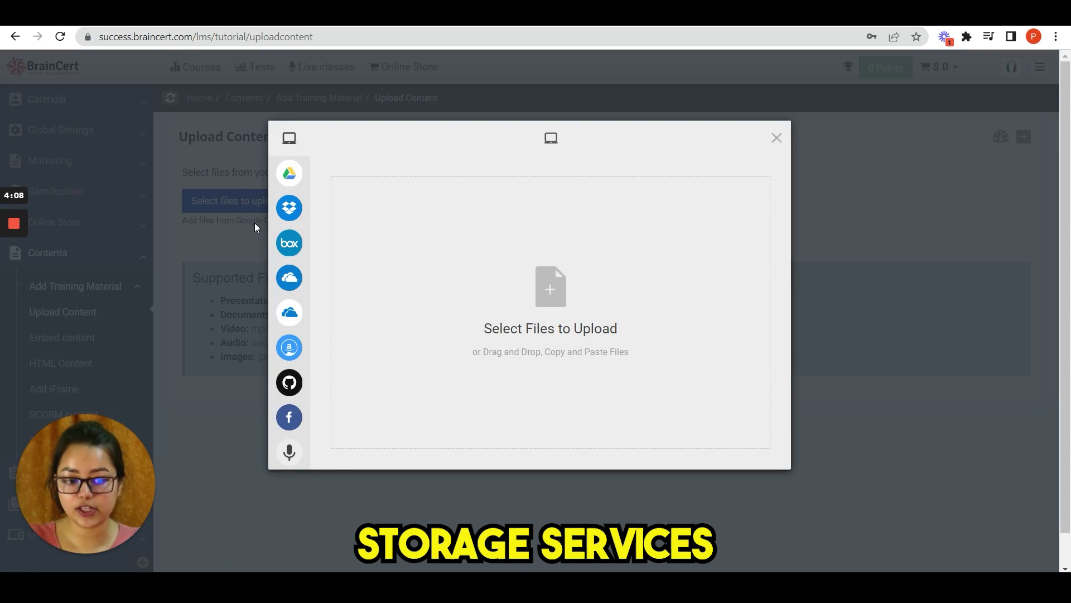
mouse_move(301, 346)
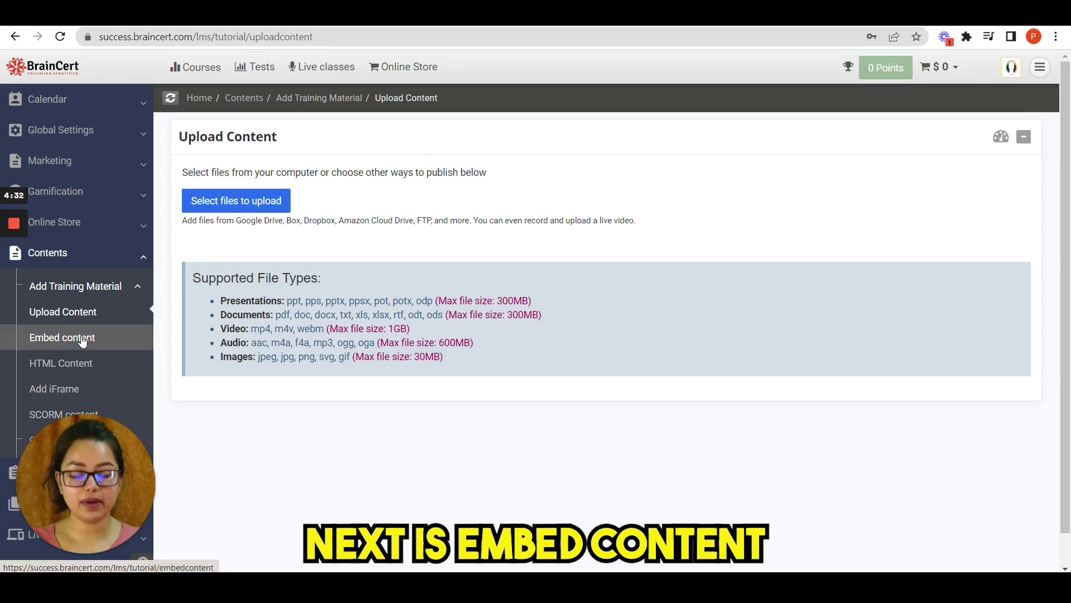
click(62, 337)
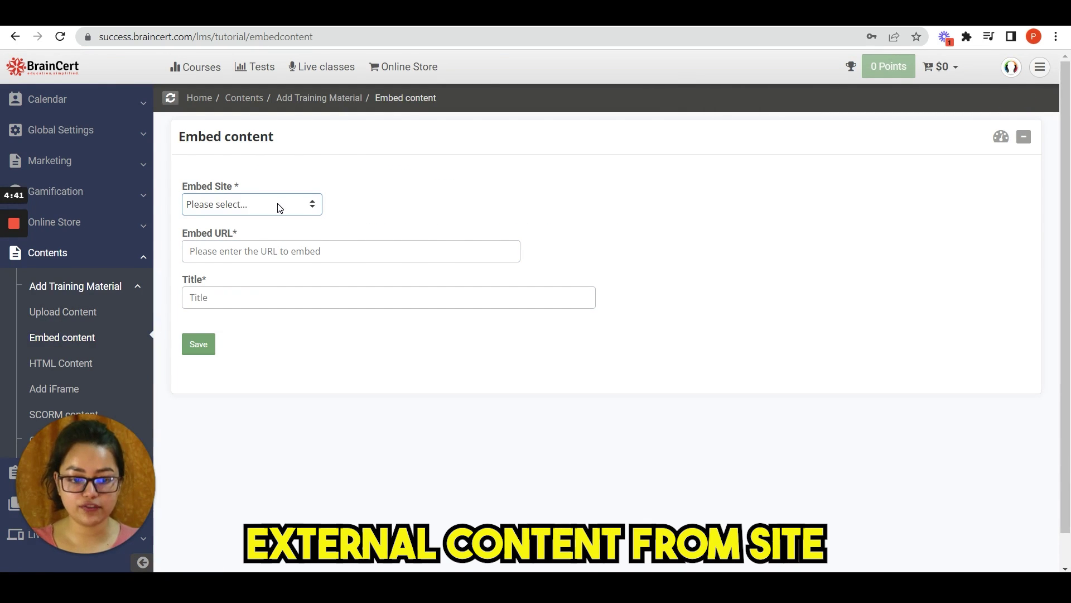
Check the Embed Site options, then go to the SCORM content page.
click(233, 205)
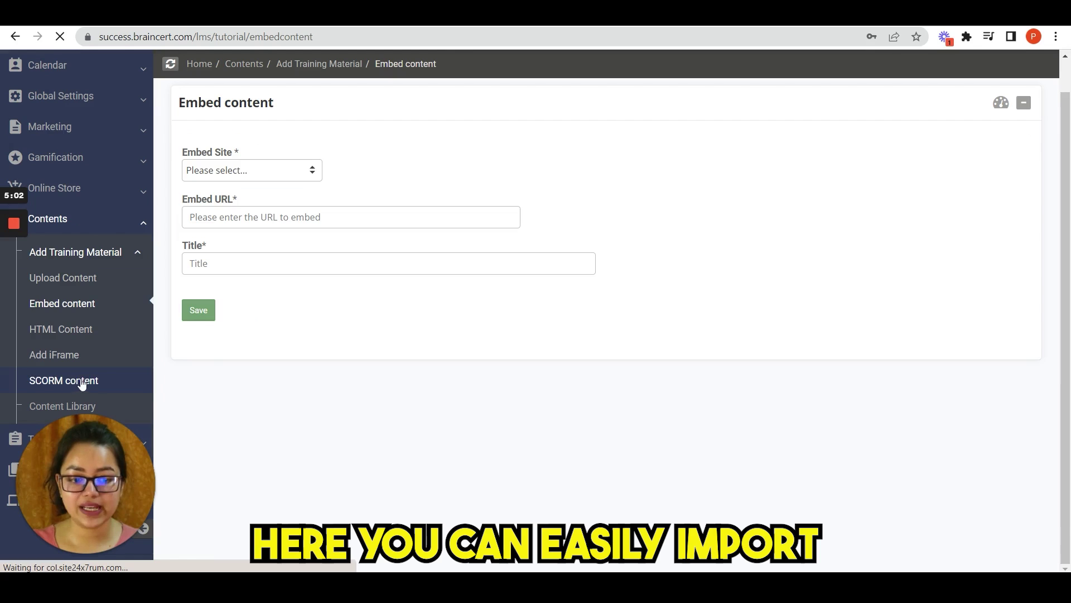
click(73, 379)
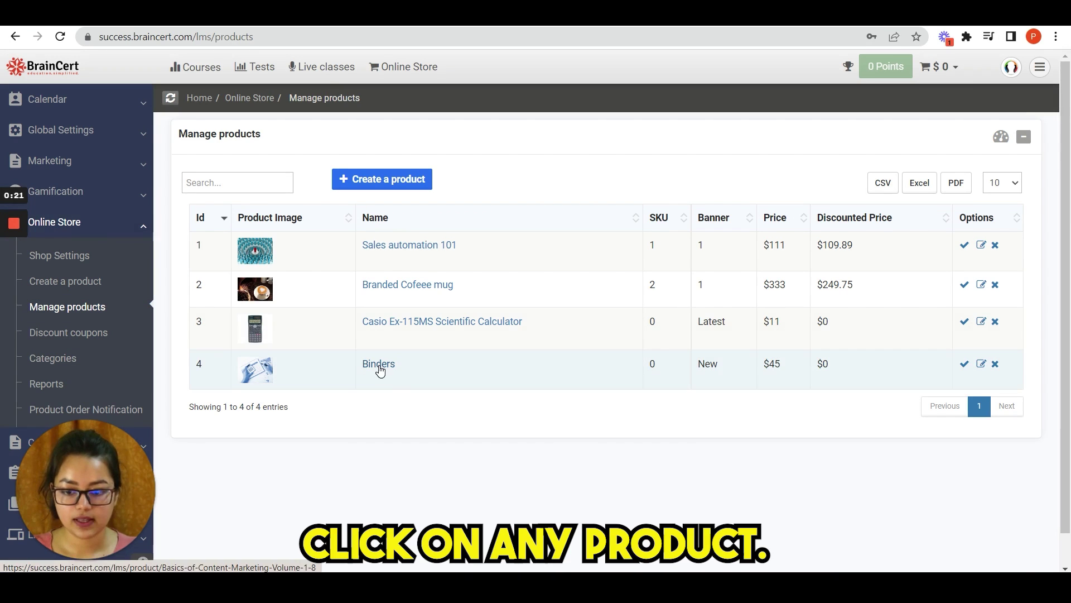
Raise the Binders product quantity to 4, then look through the Create a product form.
click(380, 369)
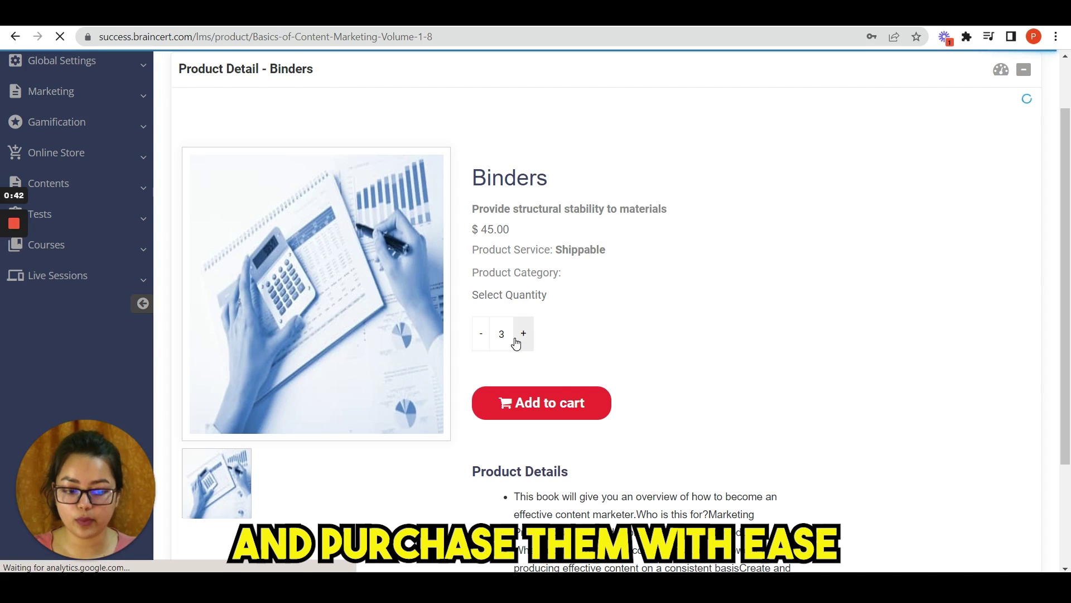
click(524, 333)
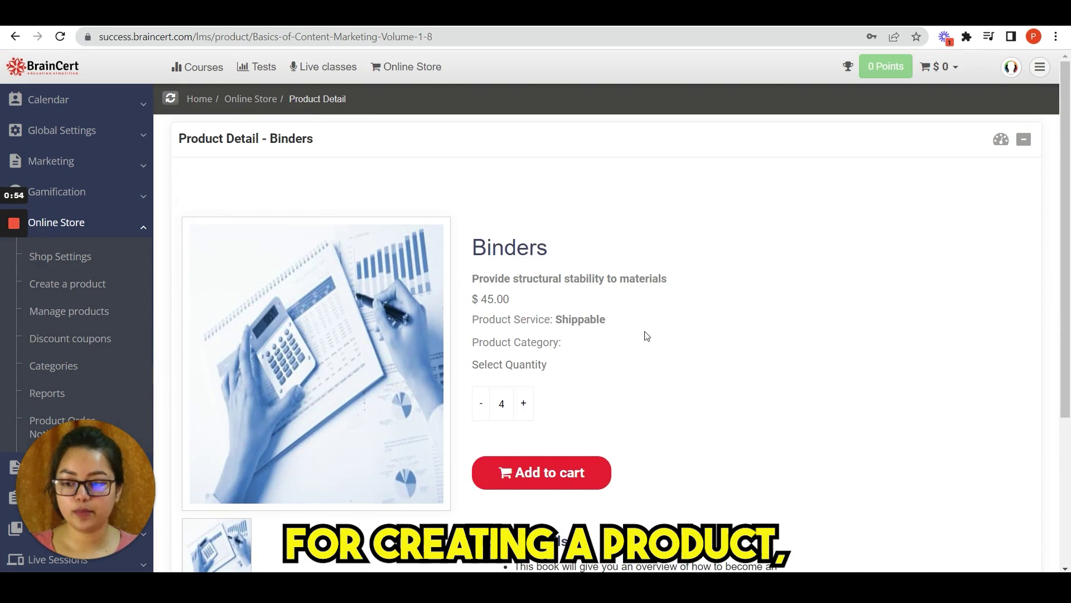
click(76, 285)
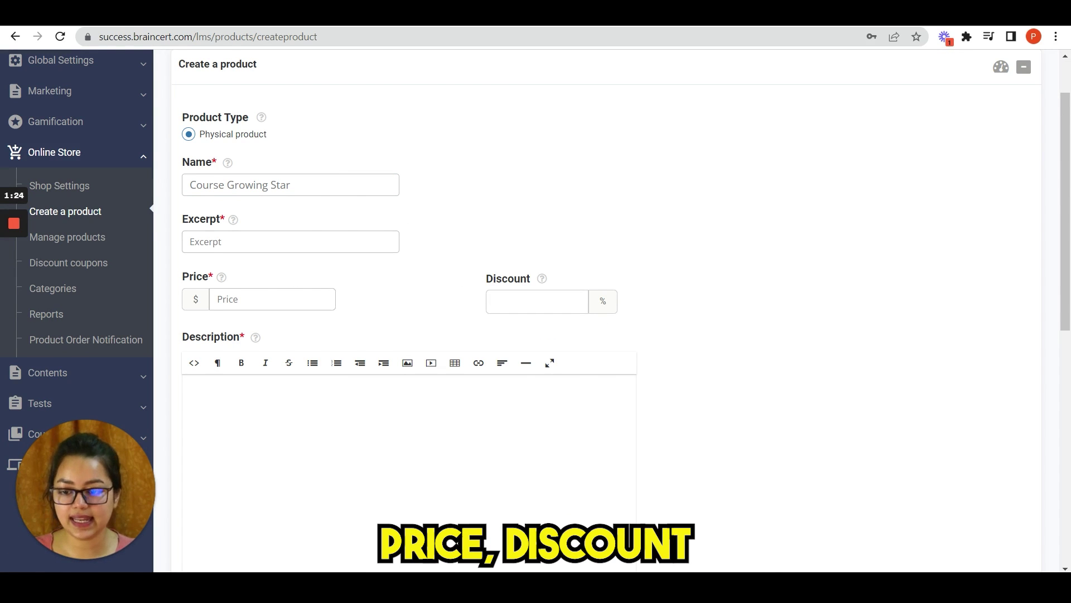
scroll(416, 227, down, 4)
scroll(476, 255, down, 5)
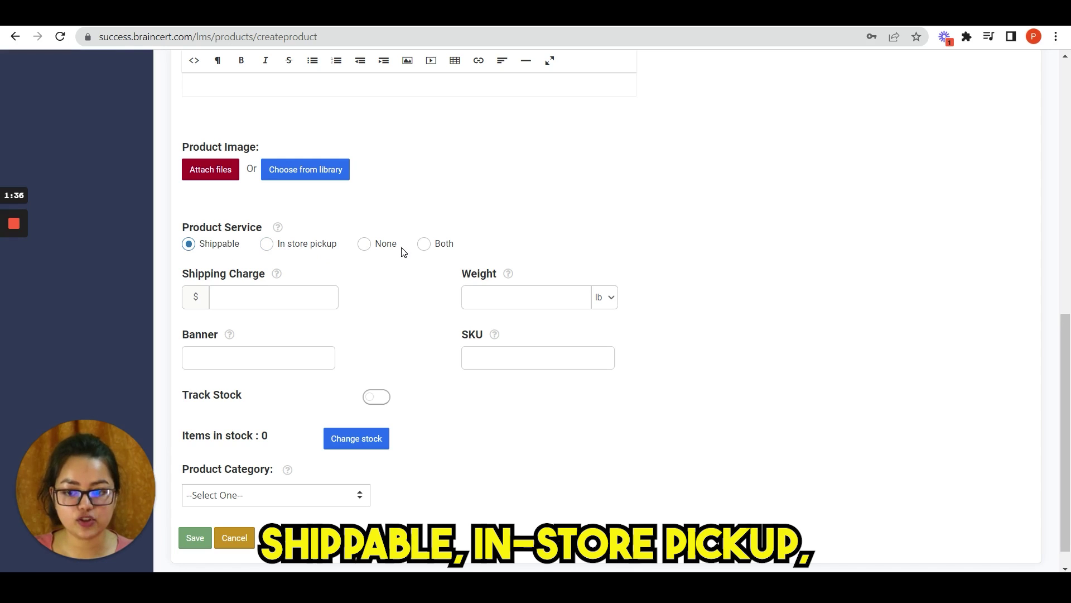
scroll(421, 249, down, 1)
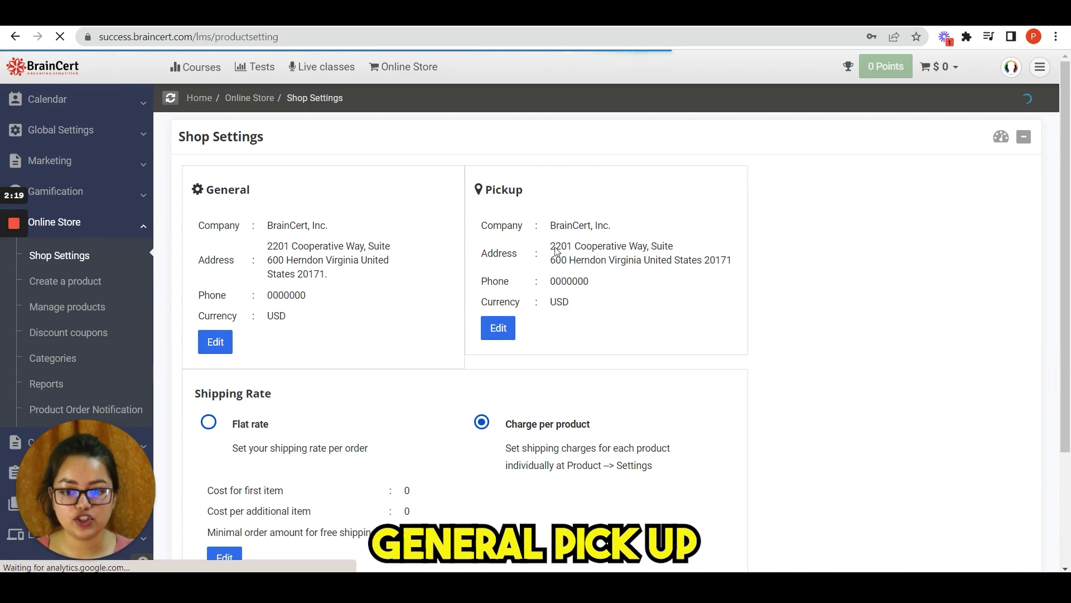
View the store's discount coupons list and Add Discount form, then go to course categories.
scroll(552, 257, down, 1)
scroll(552, 257, down, 1)
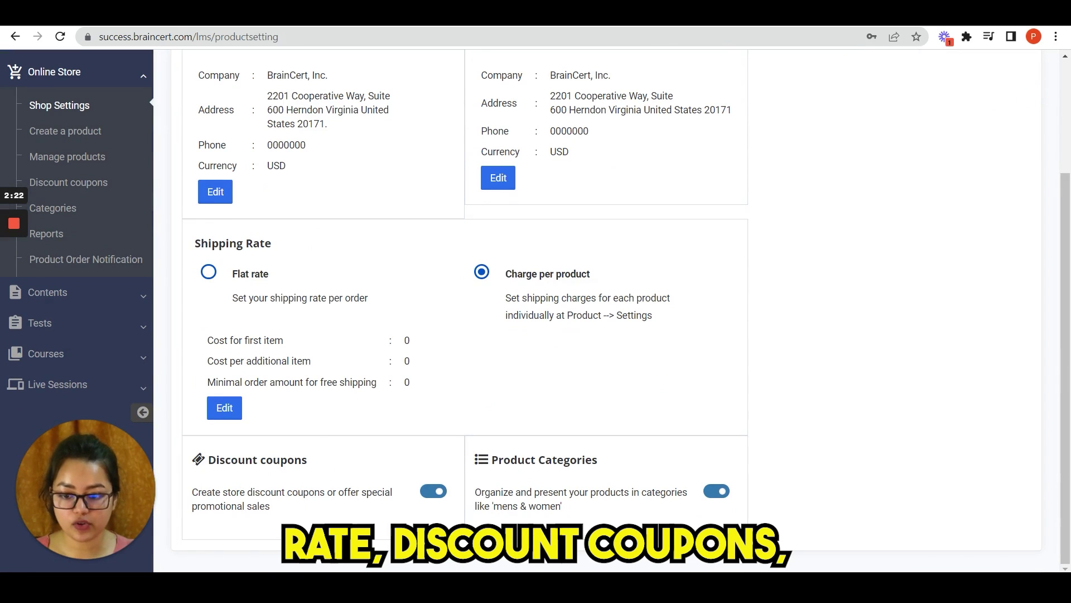
scroll(623, 375, up, 2)
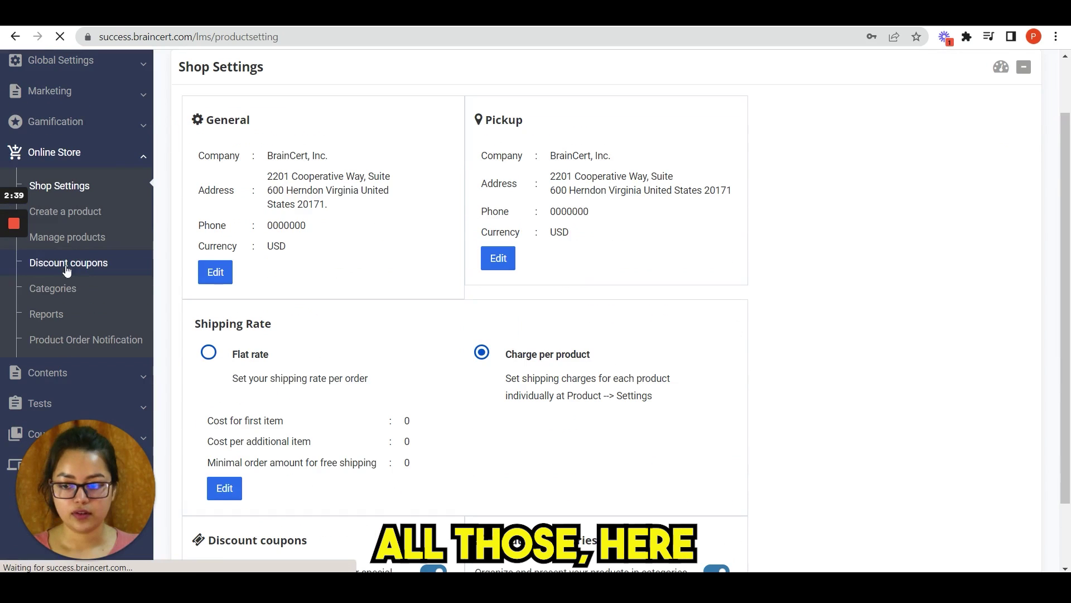
click(68, 262)
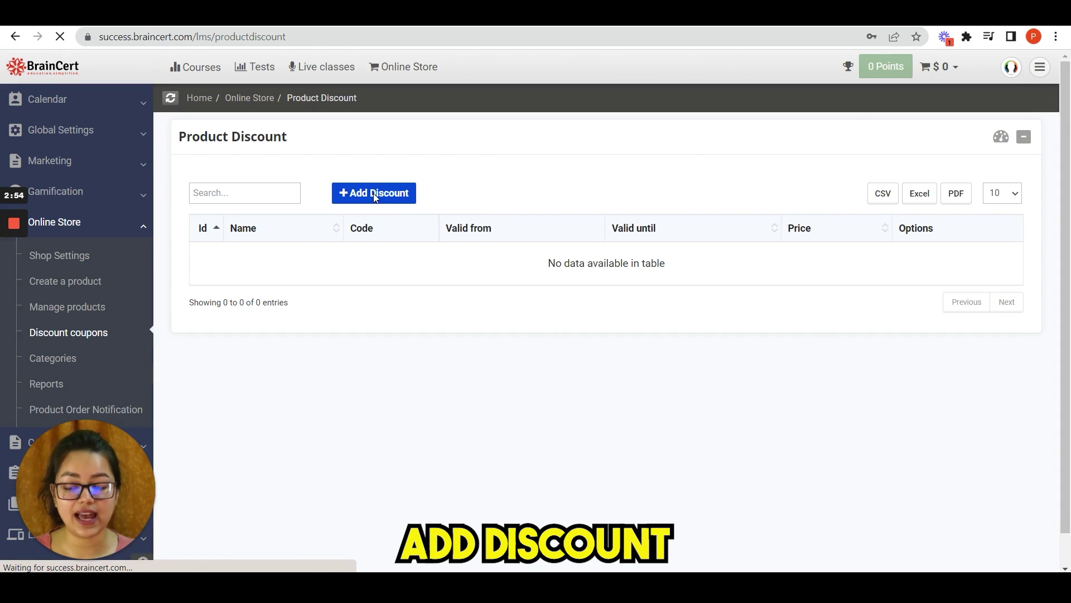
click(374, 193)
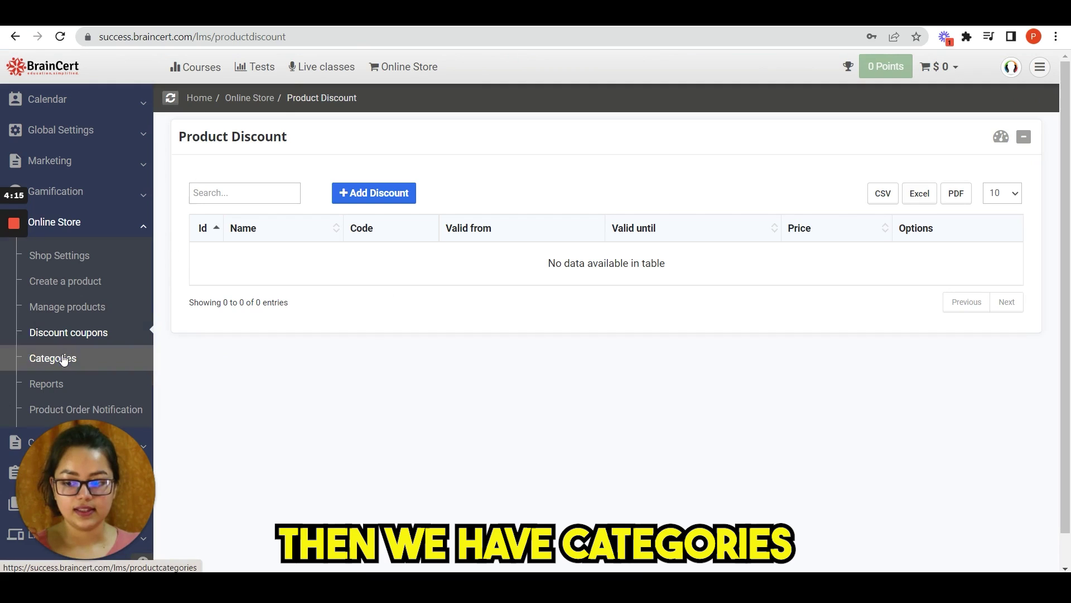
click(62, 359)
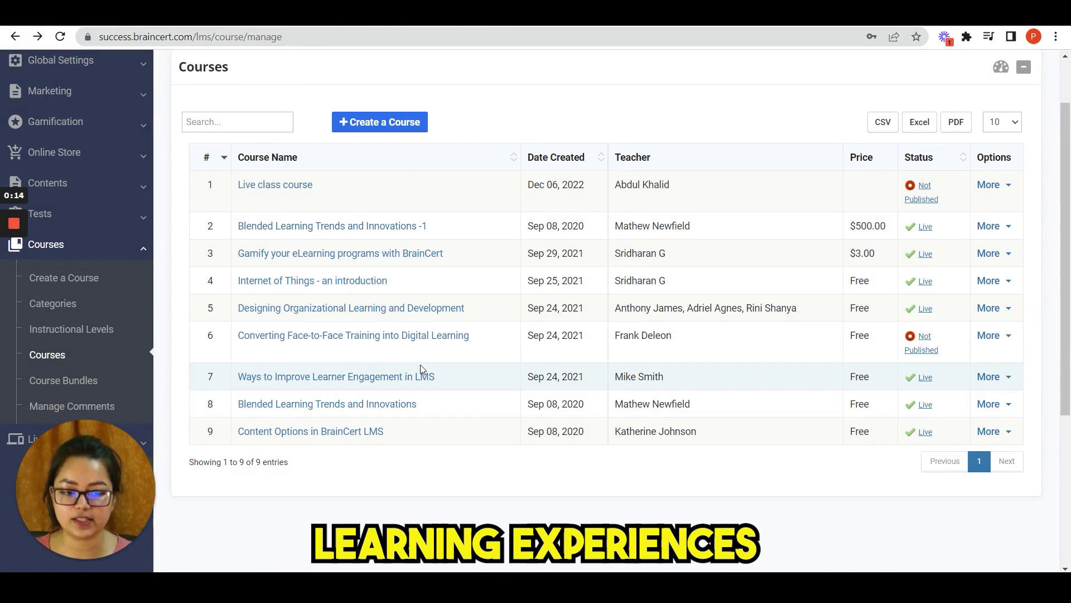
Step through the new-course wizard's basic, advanced settings and payment settings tabs.
click(395, 121)
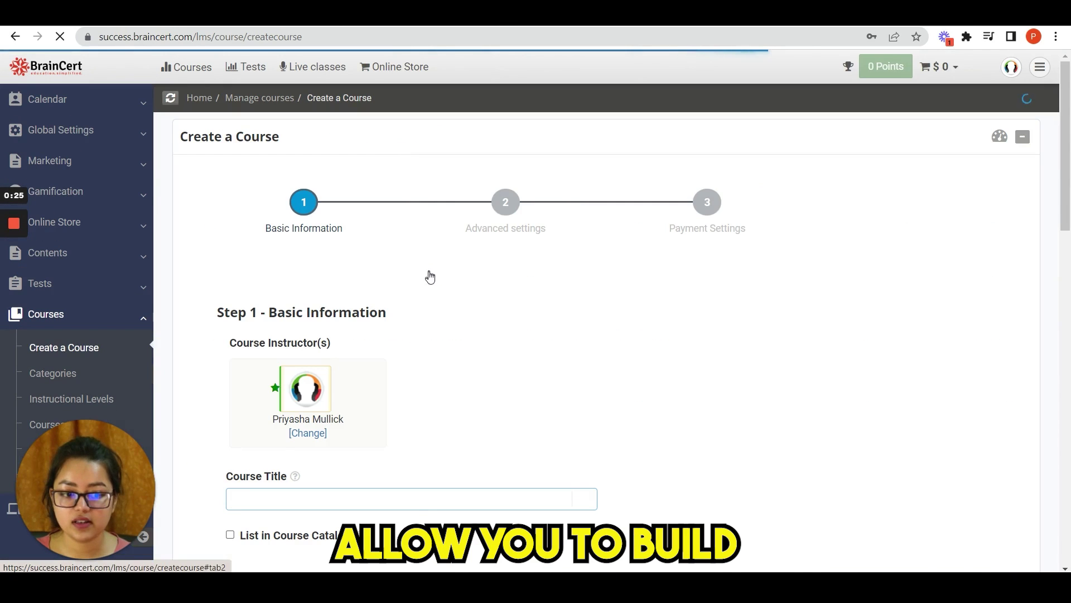
scroll(432, 279, down, 3)
scroll(438, 297, down, 5)
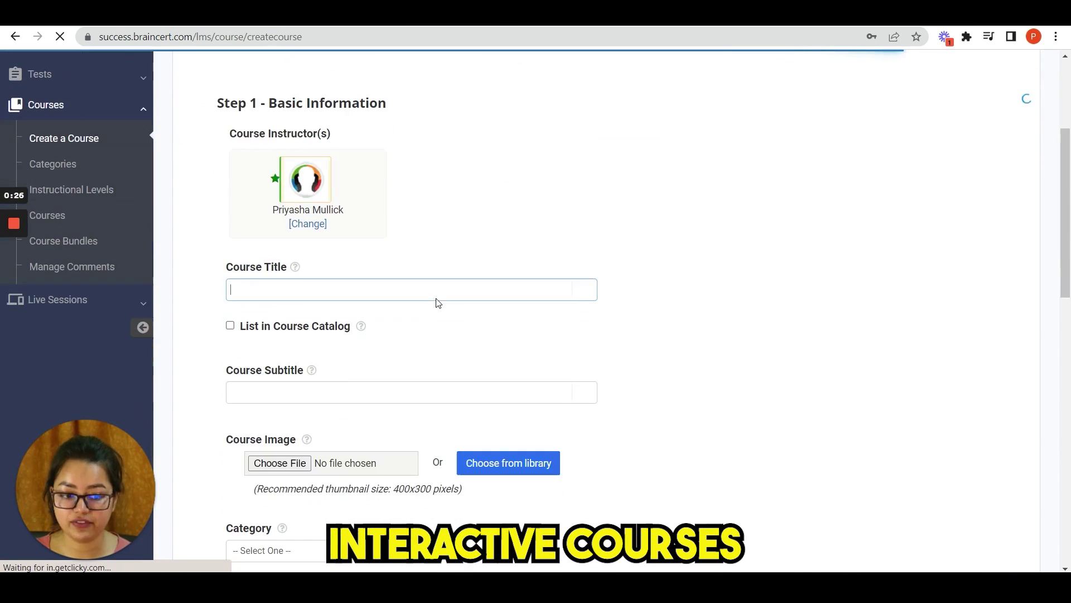
scroll(428, 255, down, 4)
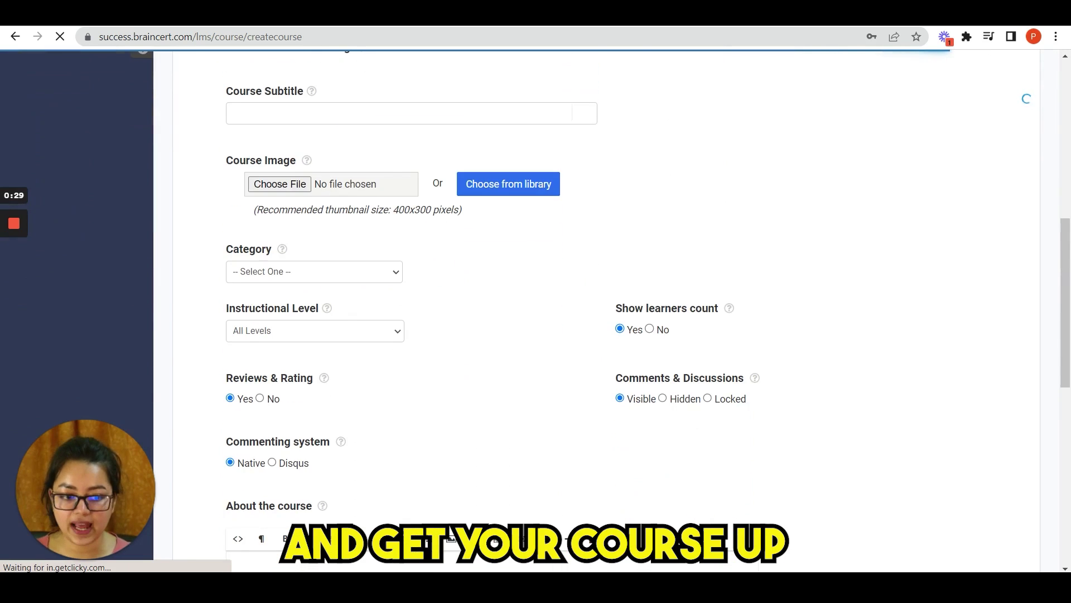
scroll(428, 255, up, 10)
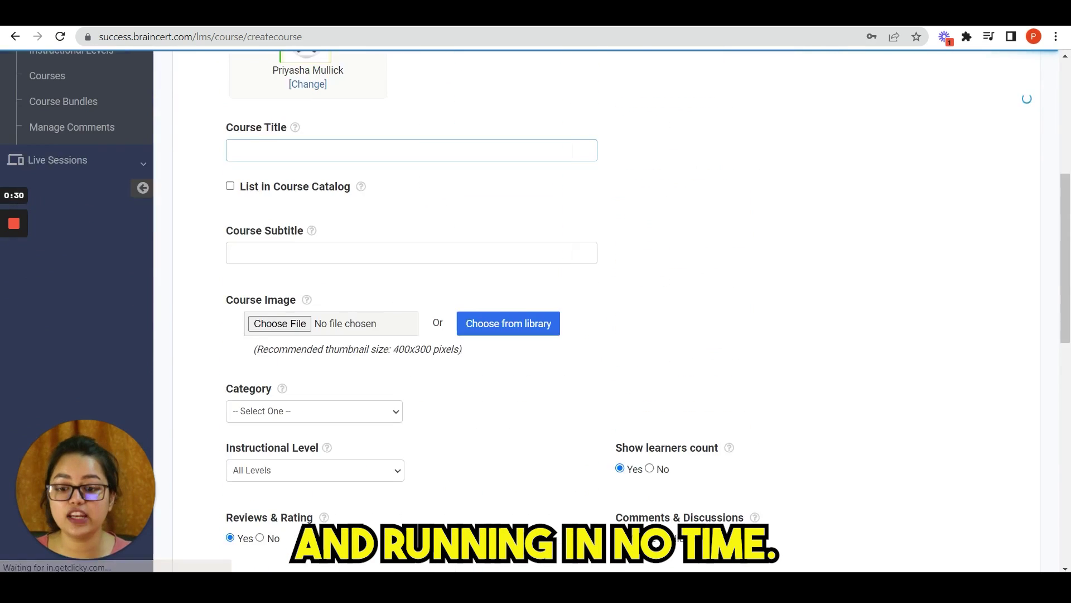
click(505, 202)
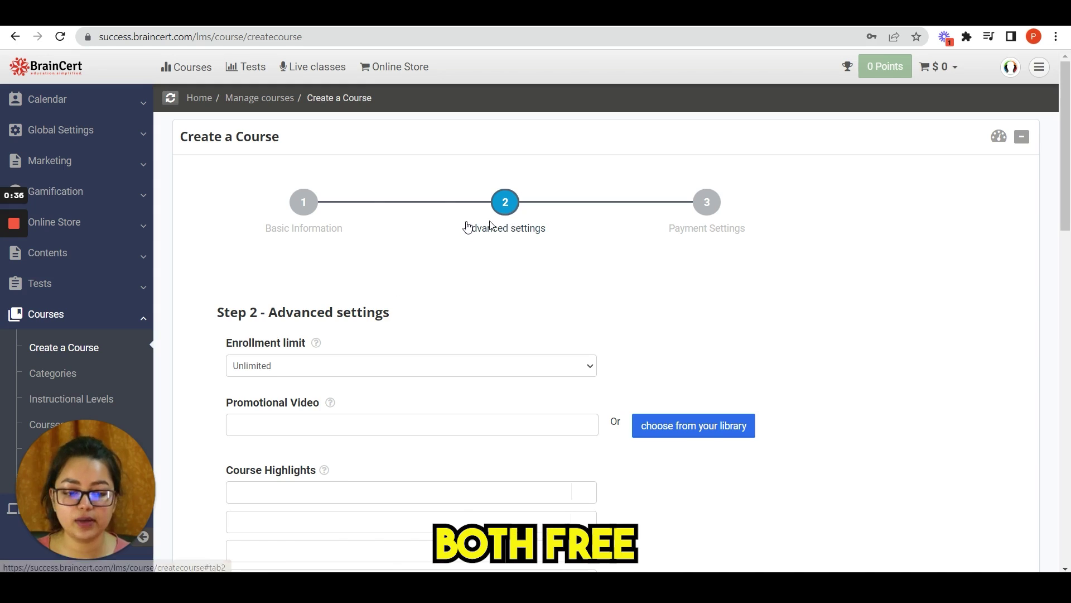
scroll(558, 279, down, 3)
scroll(614, 251, up, 2)
click(734, 163)
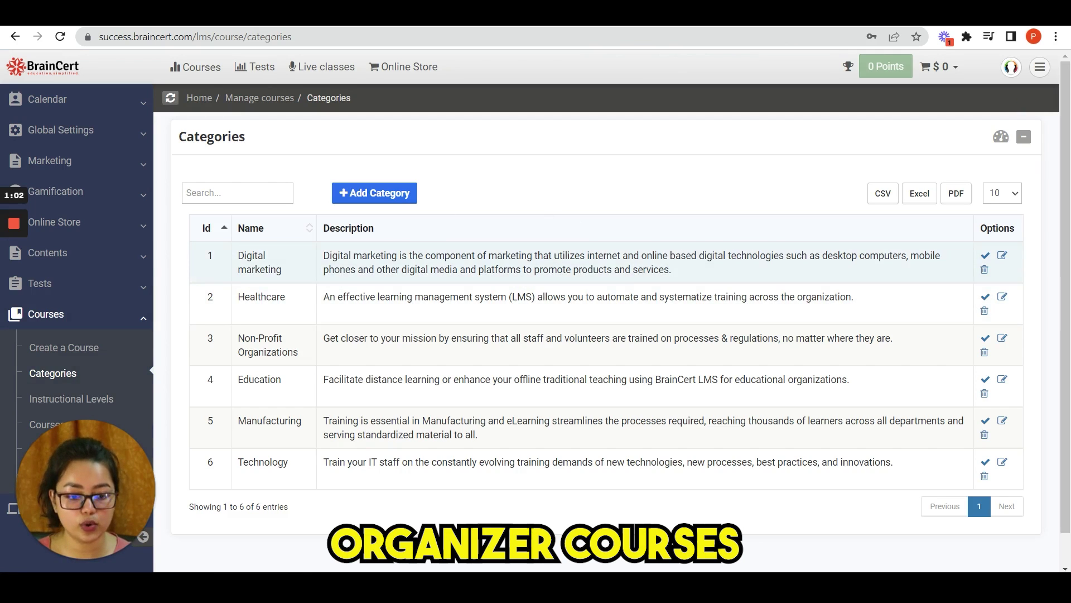
scroll(586, 346, down, 1)
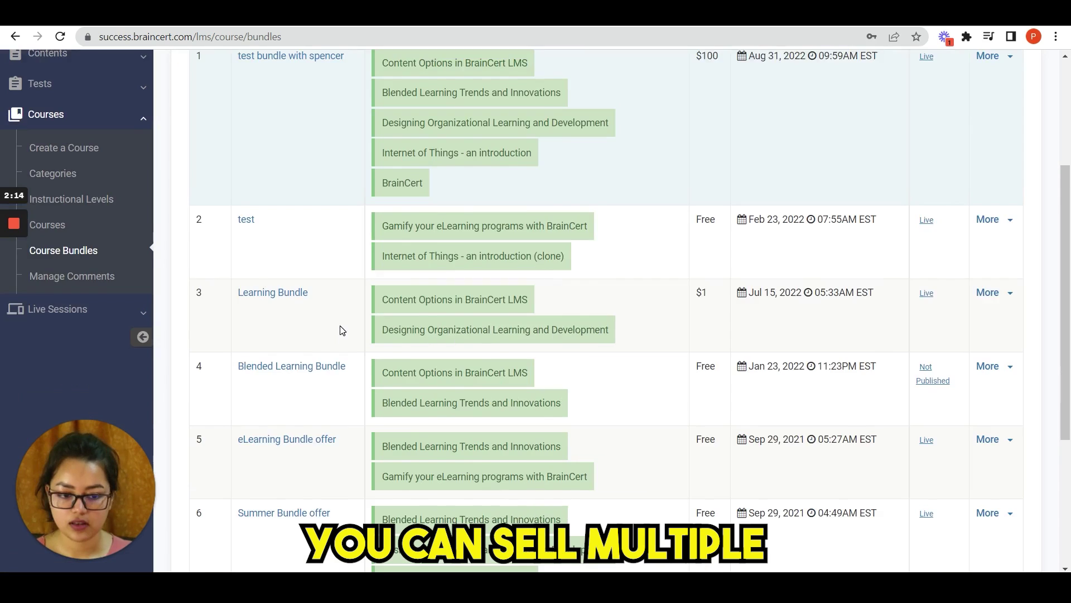
scroll(335, 319, up, 1)
scroll(327, 289, down, 5)
scroll(328, 287, up, 5)
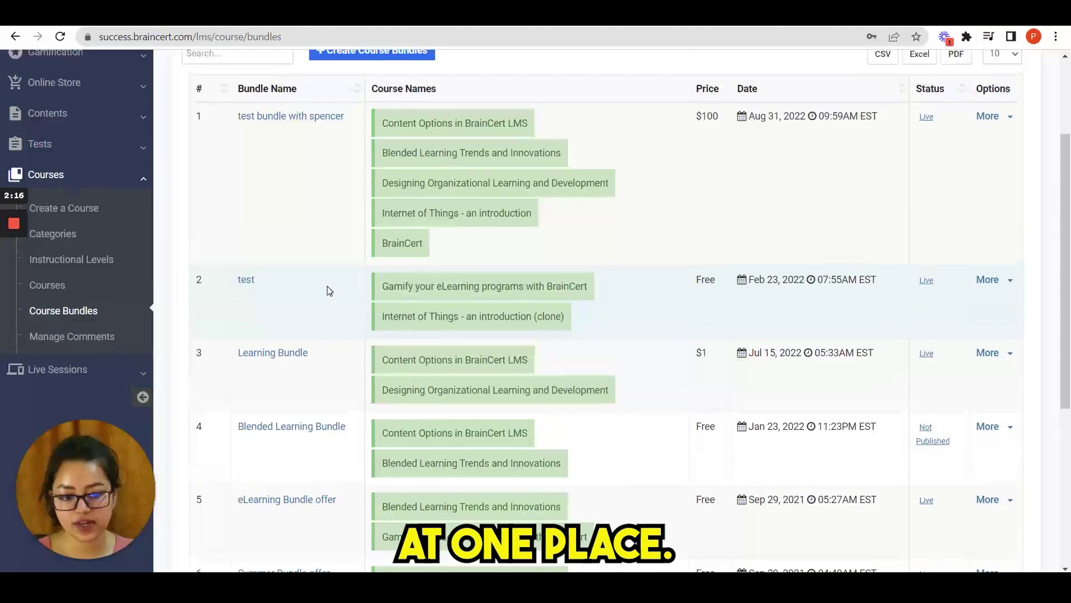
scroll(329, 290, up, 2)
Open Manage Comments and show the options for the Live class course.
click(71, 406)
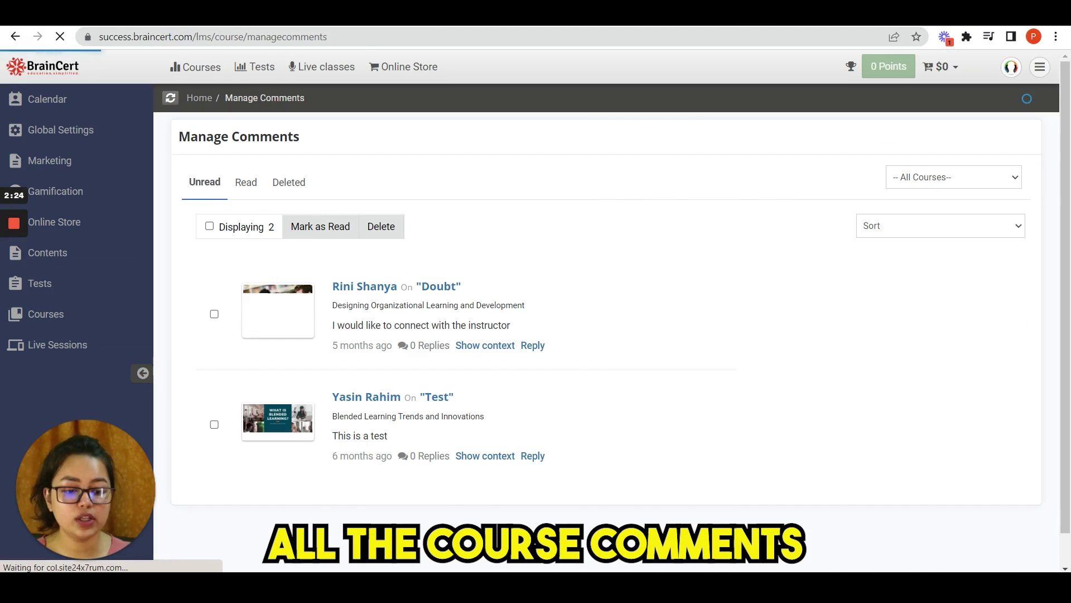
scroll(536, 307, down, 1)
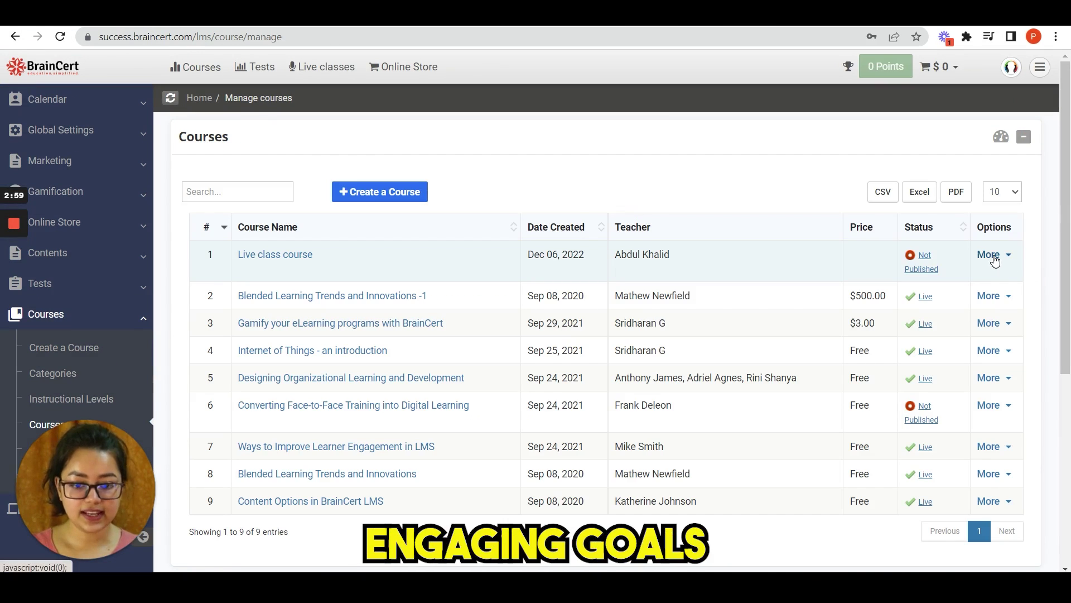
click(993, 255)
scroll(943, 340, down, 1)
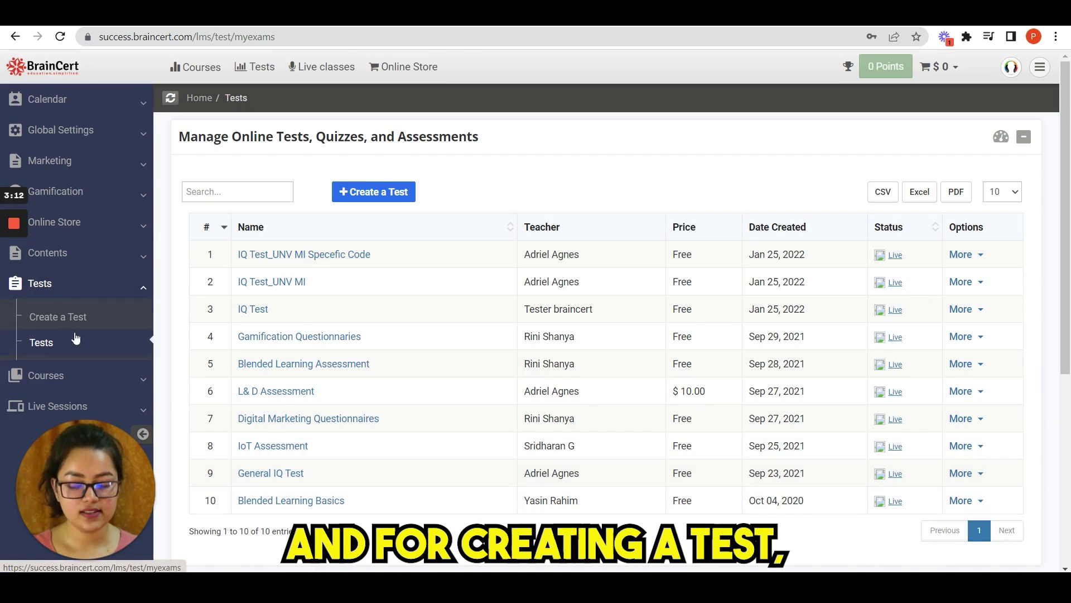
Preview the new-test wizard's advanced and payment settings, then open Questions for the first test.
click(396, 192)
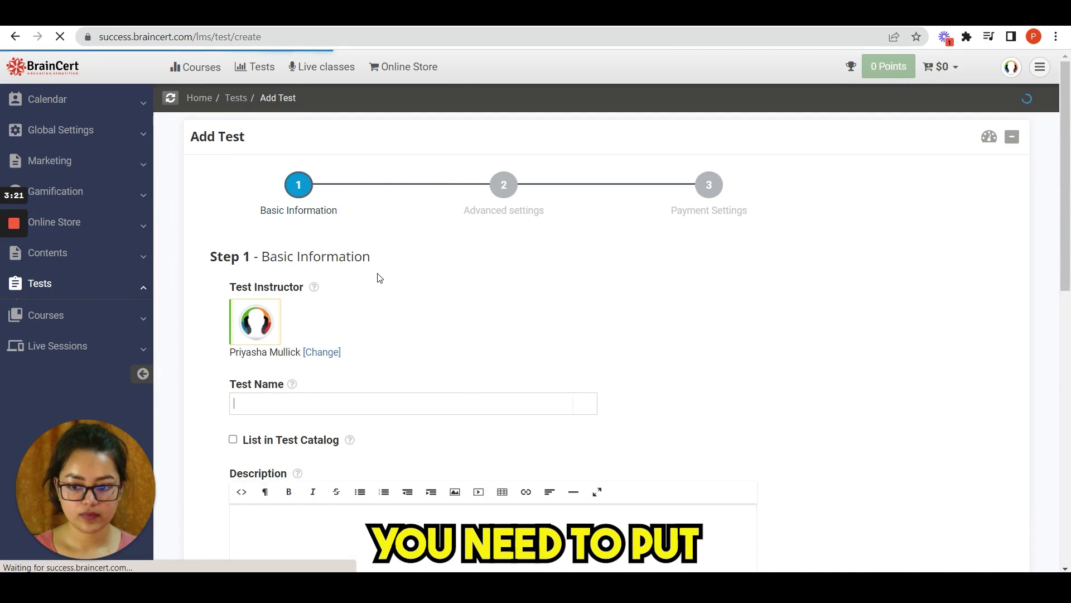
scroll(378, 275, down, 3)
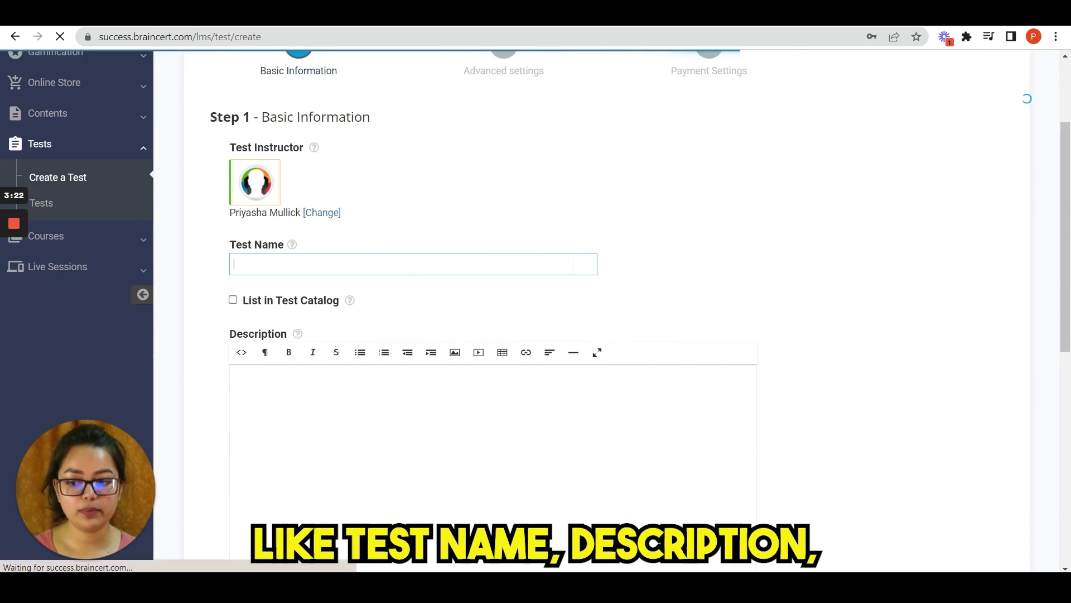
scroll(308, 393, down, 10)
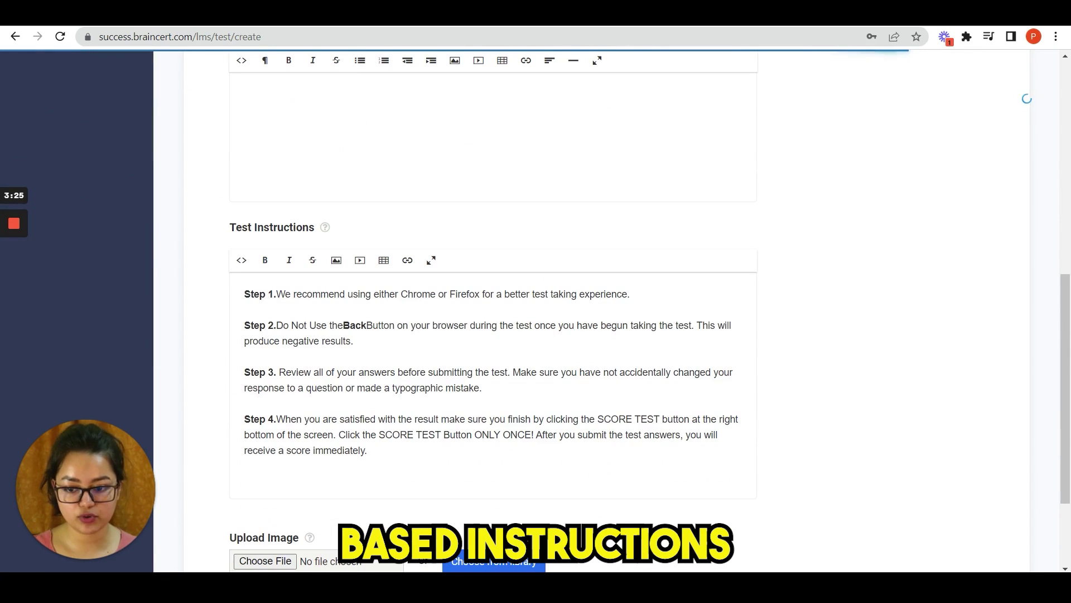
scroll(308, 393, down, 2)
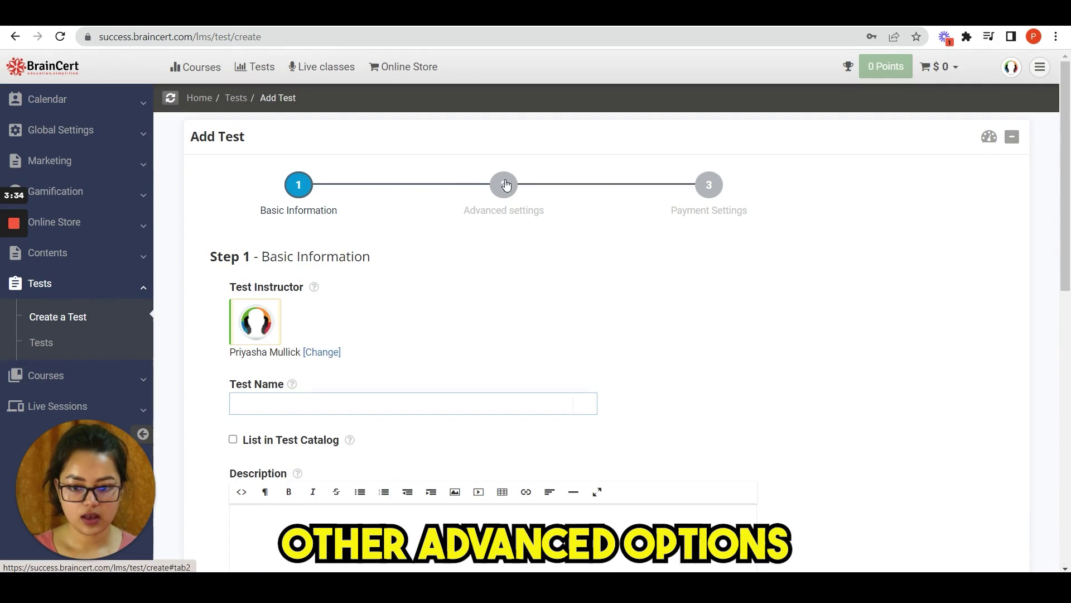
click(506, 184)
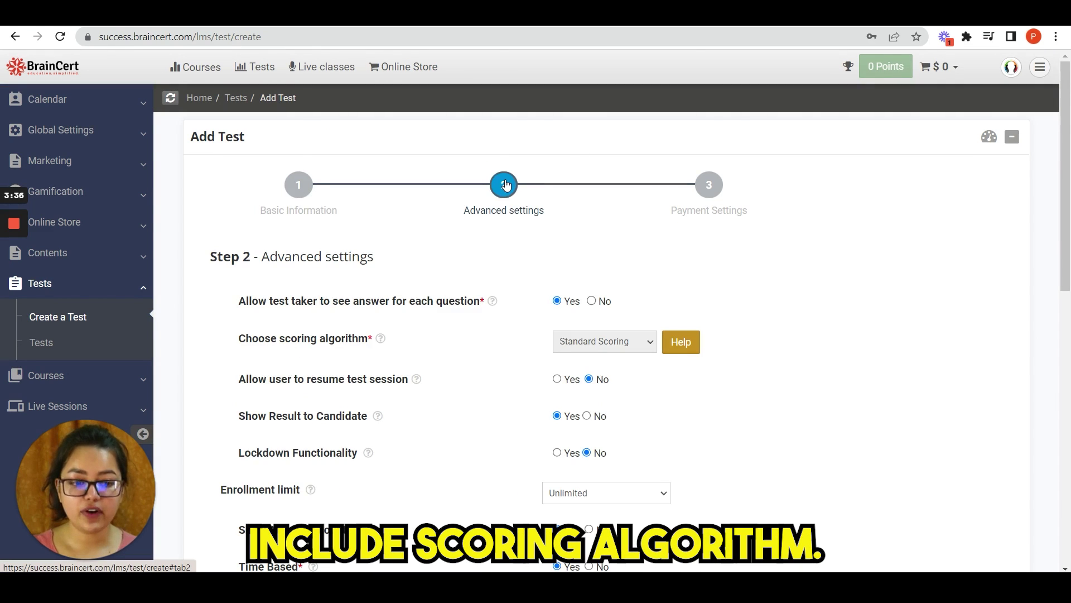
scroll(451, 247, down, 3)
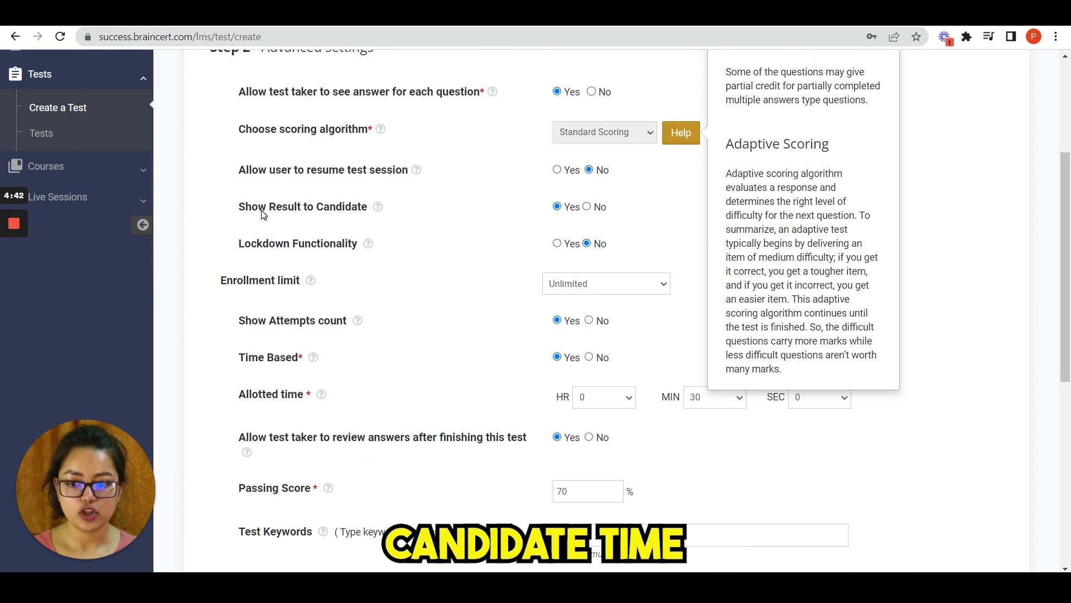
scroll(403, 214, down, 3)
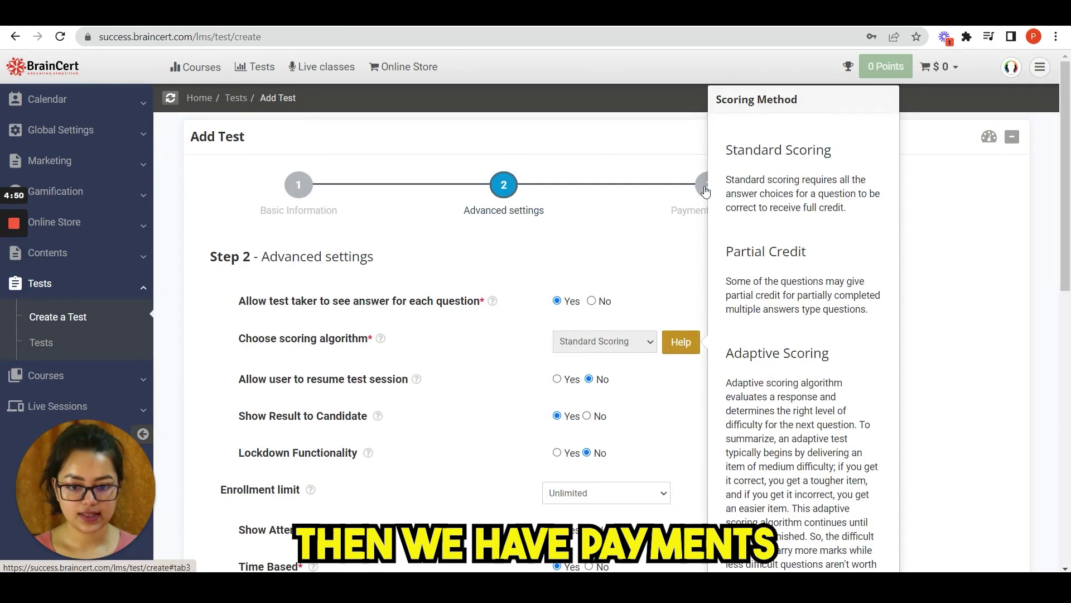
click(702, 191)
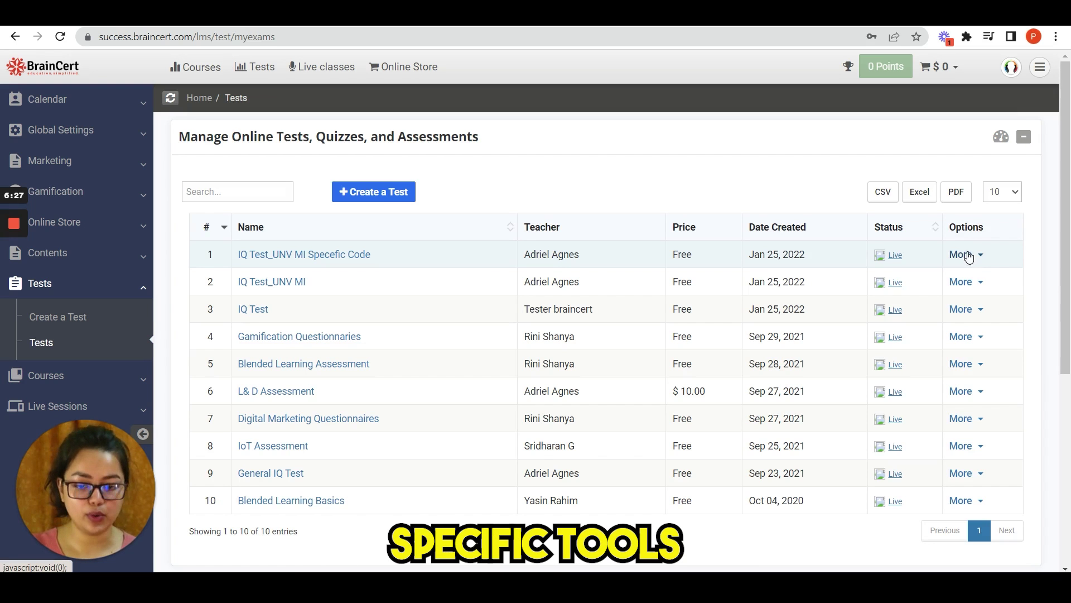
click(968, 255)
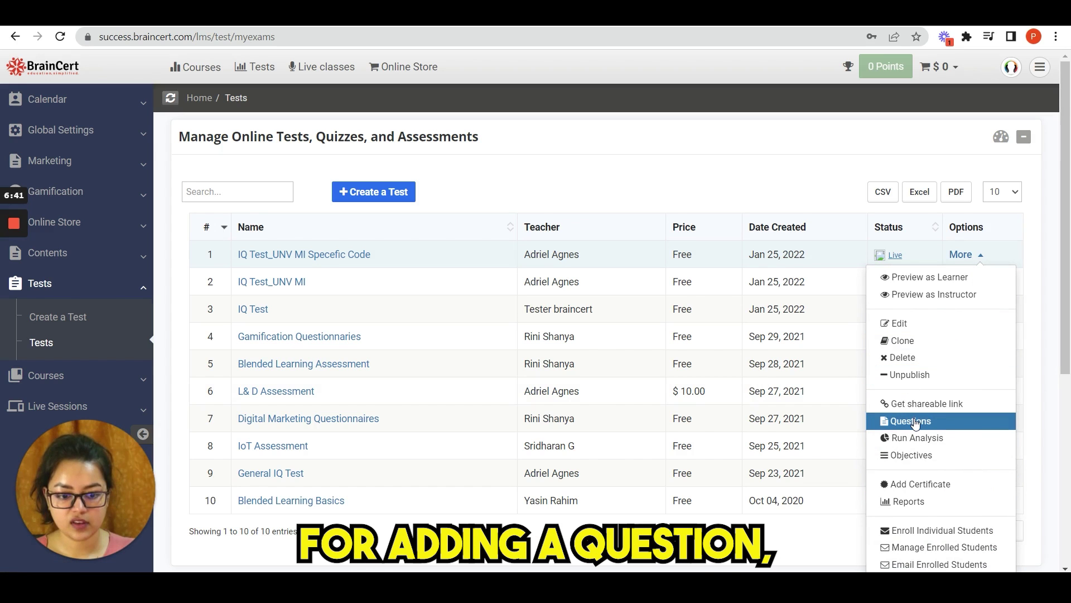
click(912, 421)
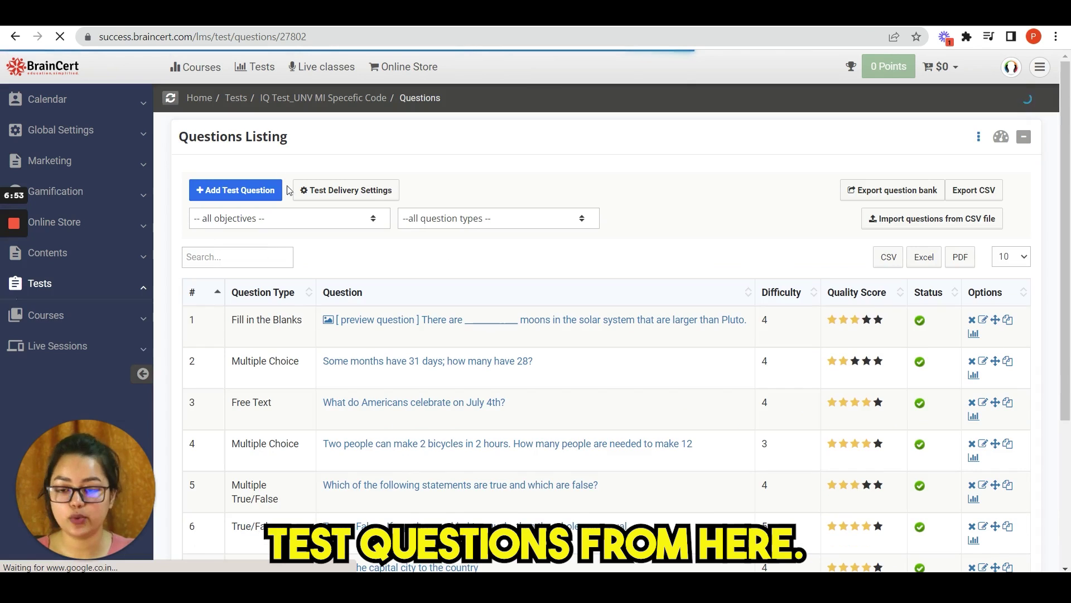
Preview adding a question with IQ Test as objective, the CSV import page and the delivery options.
click(262, 192)
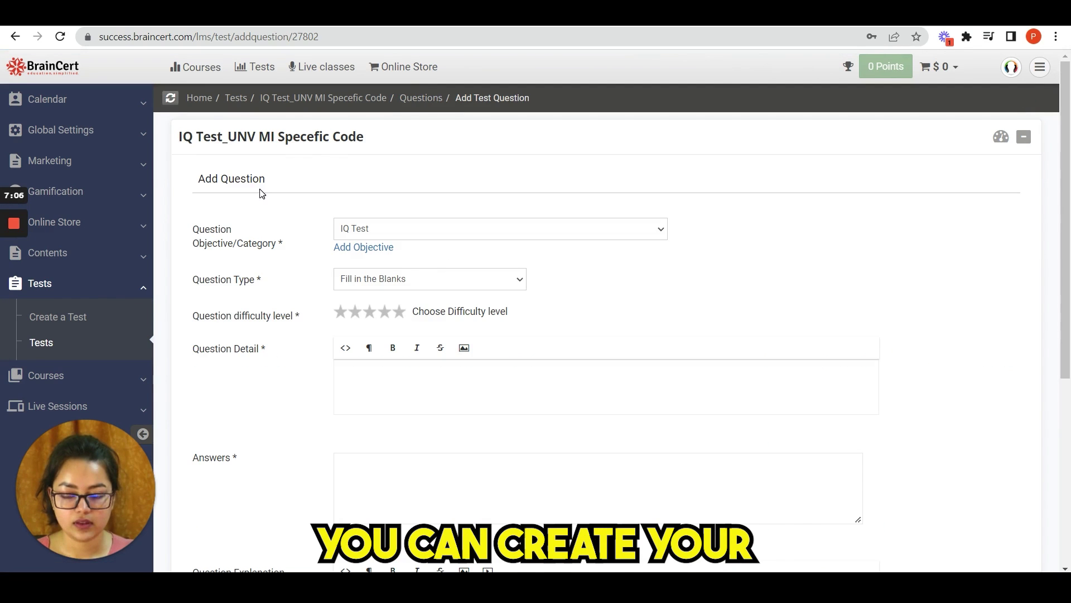
click(426, 228)
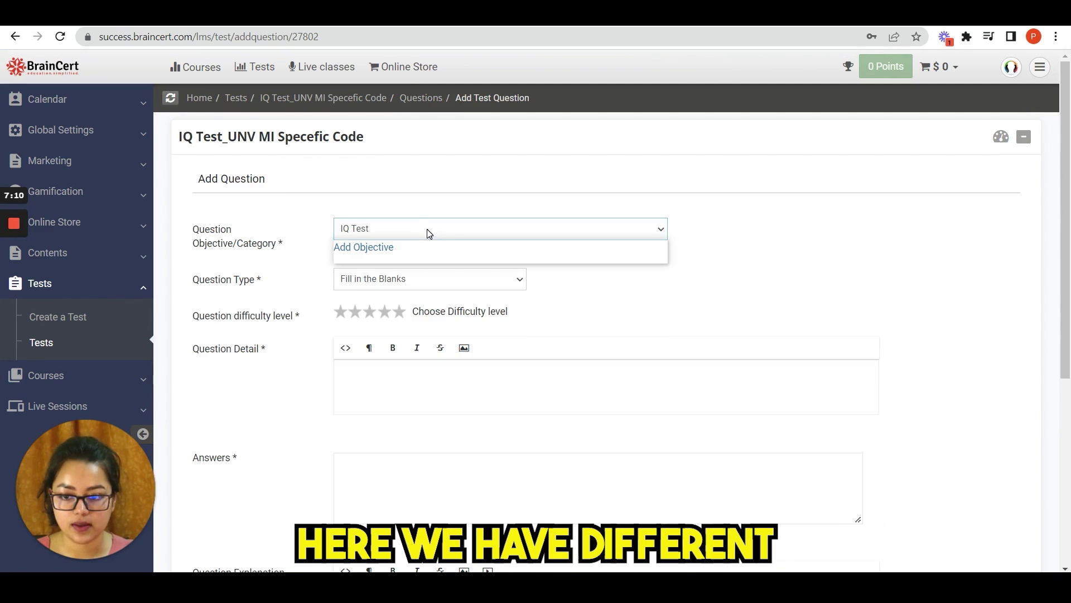
click(427, 239)
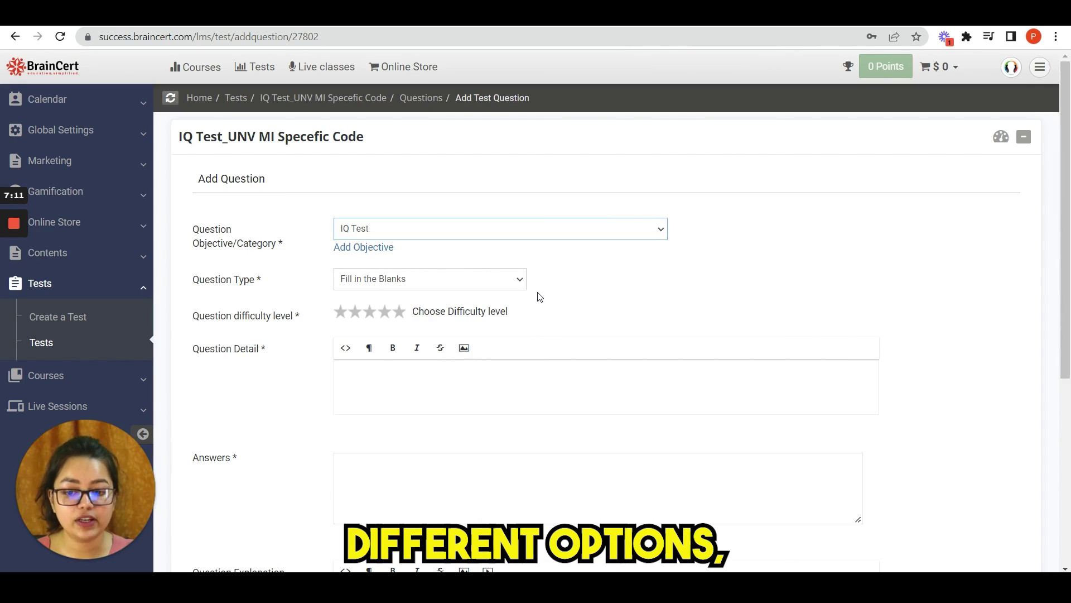
click(497, 278)
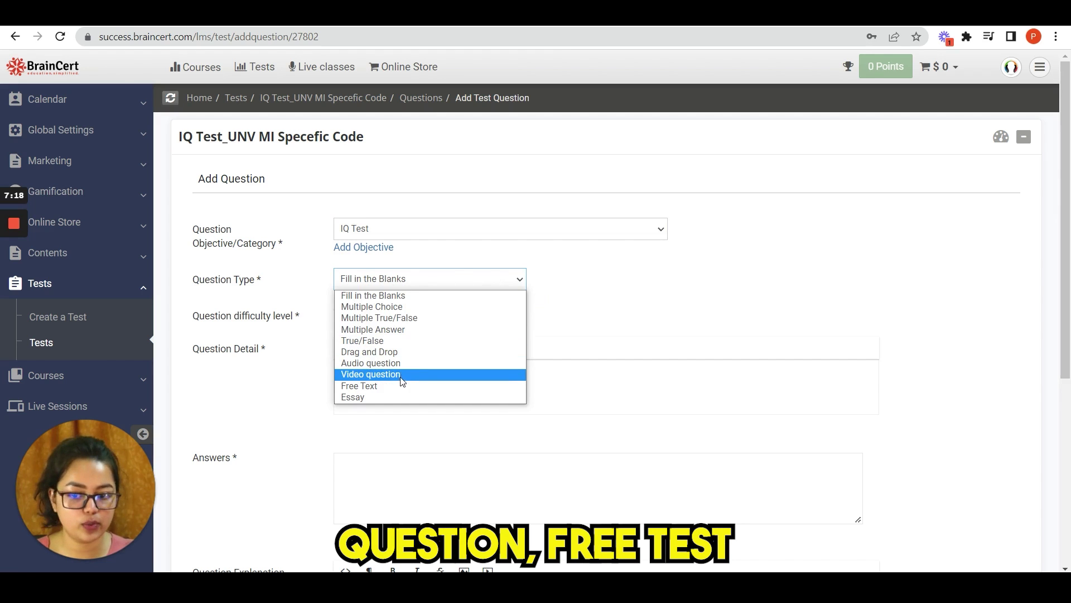
scroll(559, 320, down, 1)
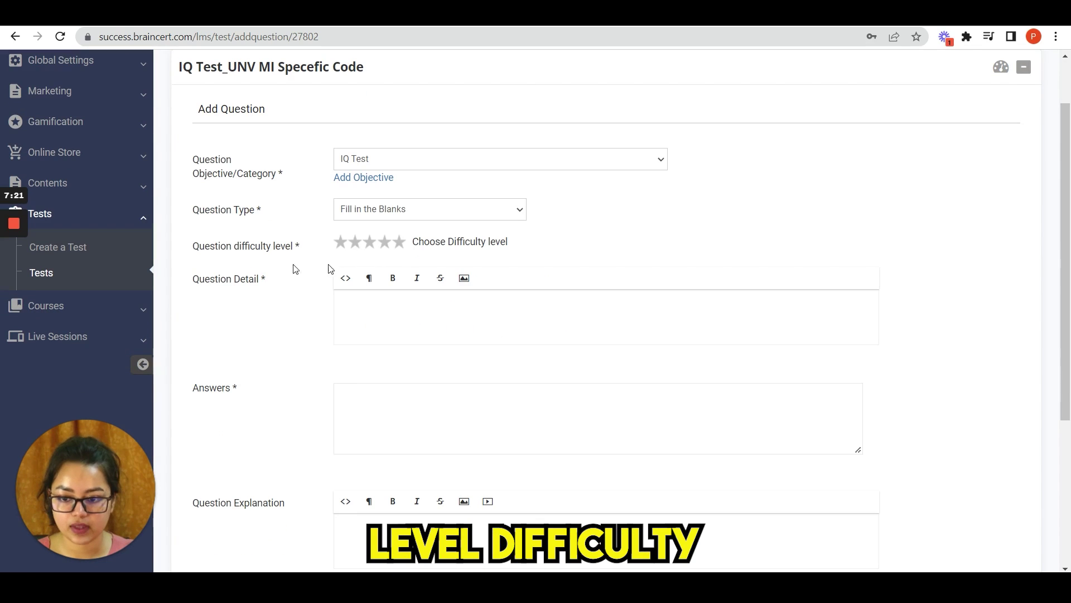
scroll(603, 228, down, 2)
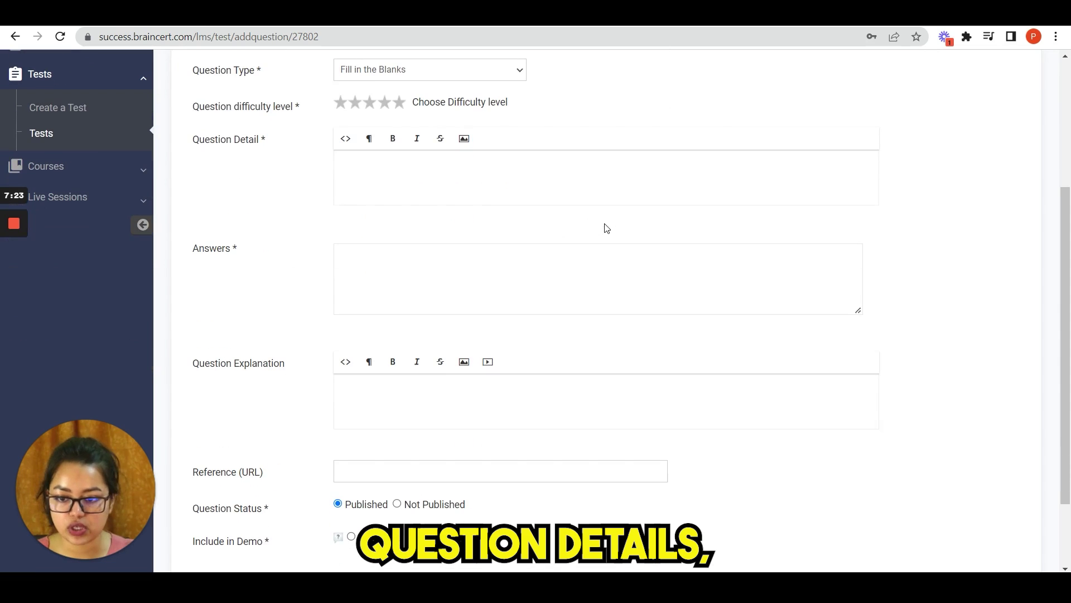
scroll(266, 279, down, 2)
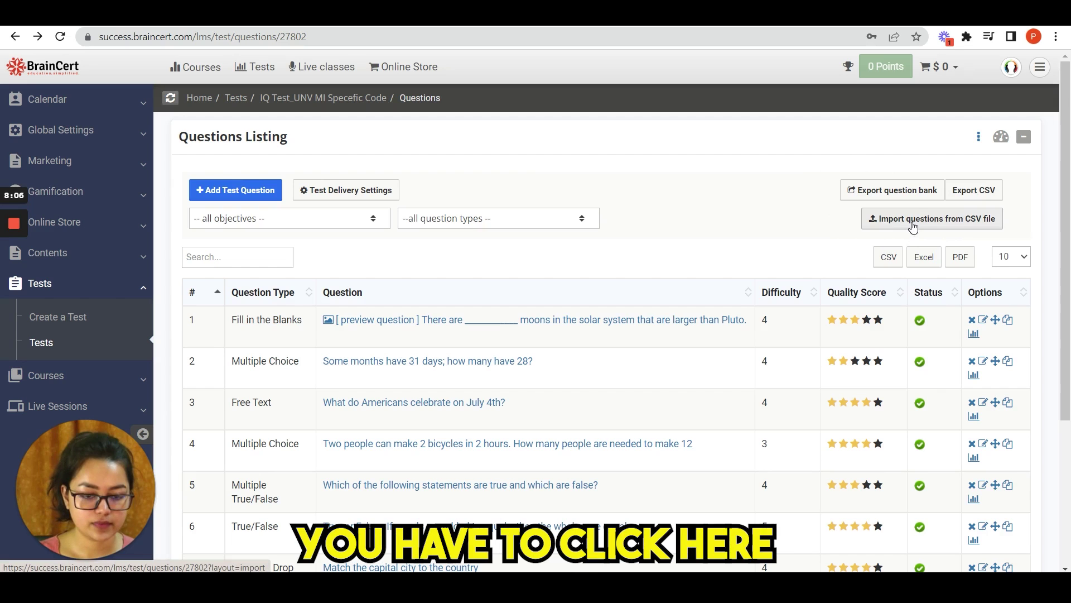
click(913, 220)
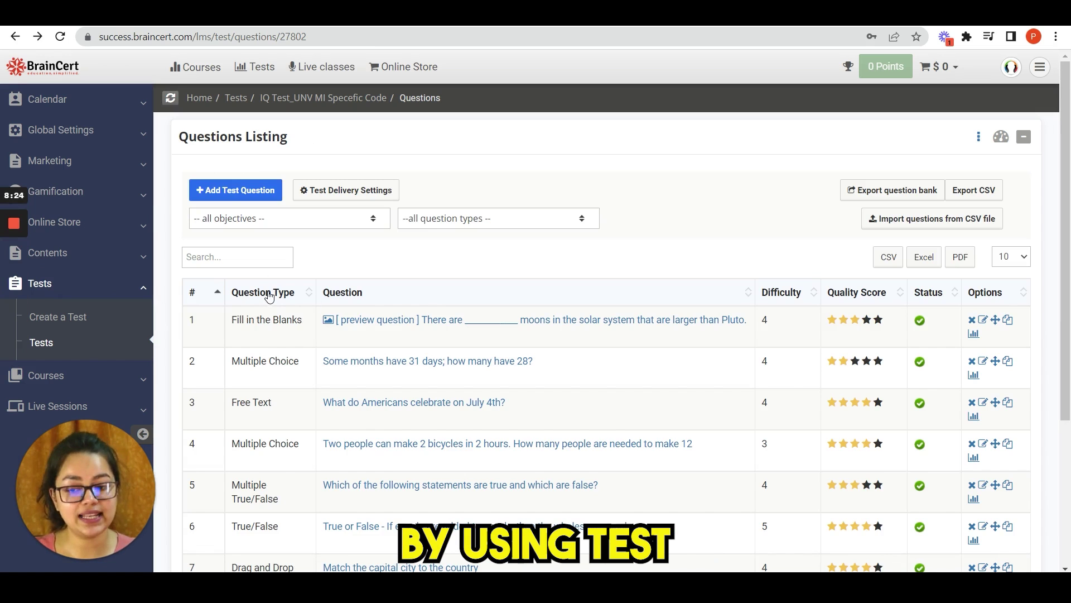
click(333, 197)
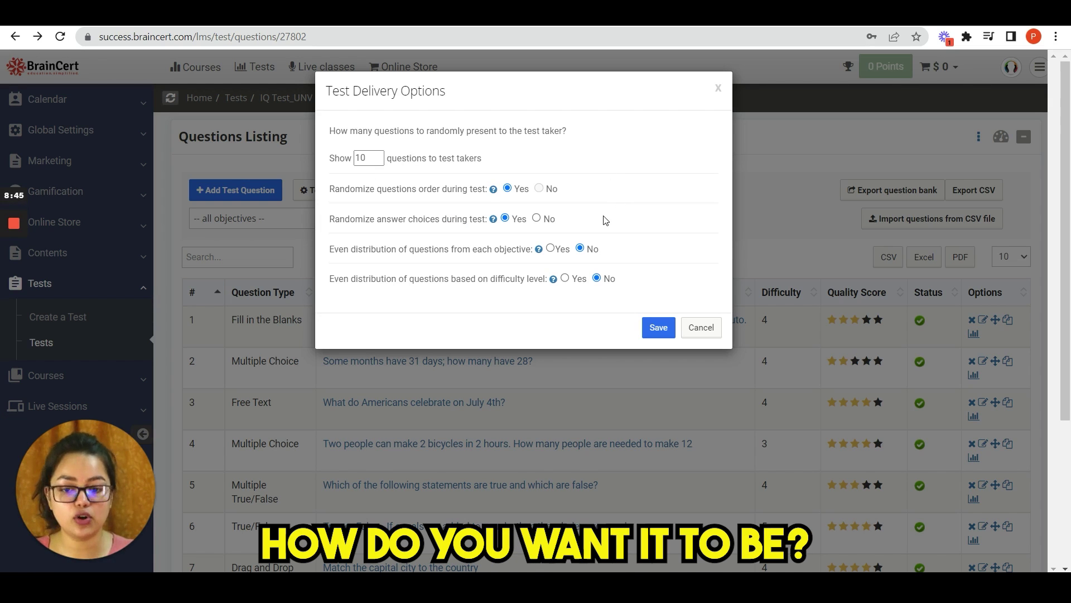
Save the test delivery options and open the shareable link page for IQ Test_UNV MI Specefic Code.
click(661, 327)
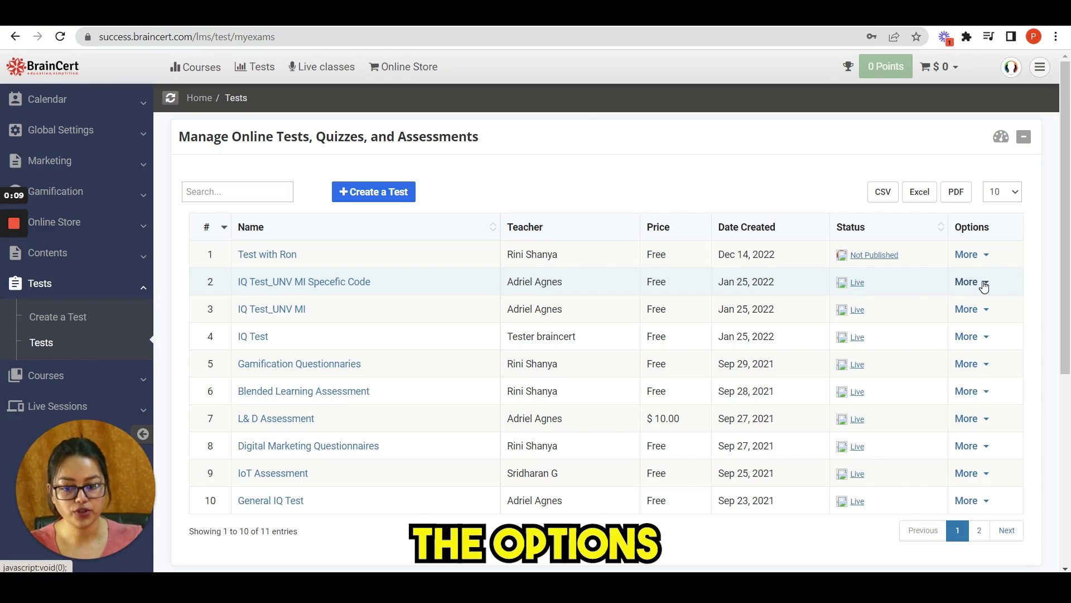
click(984, 284)
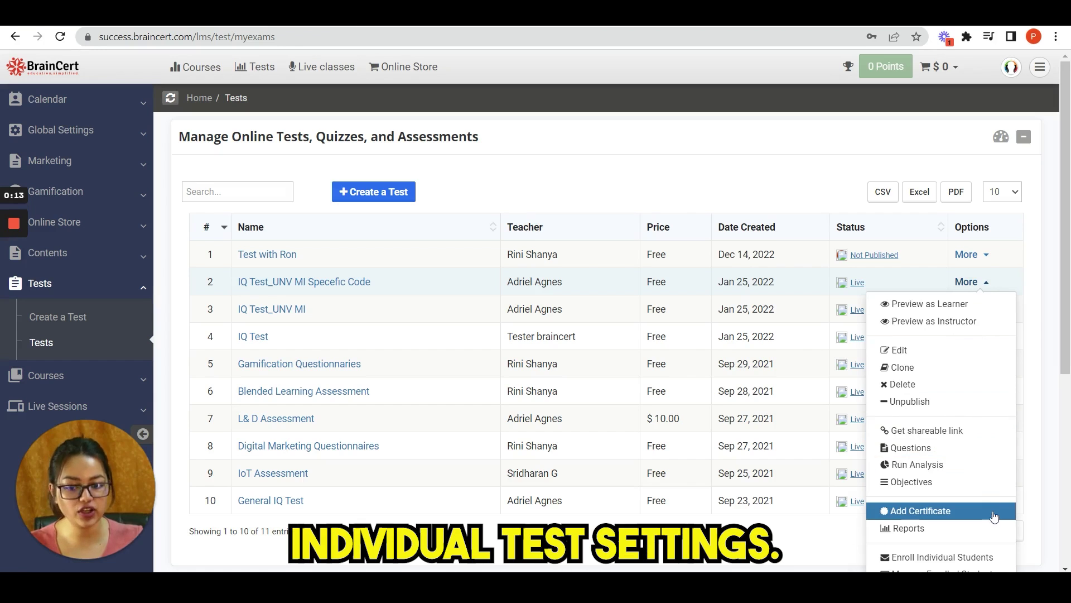
click(962, 432)
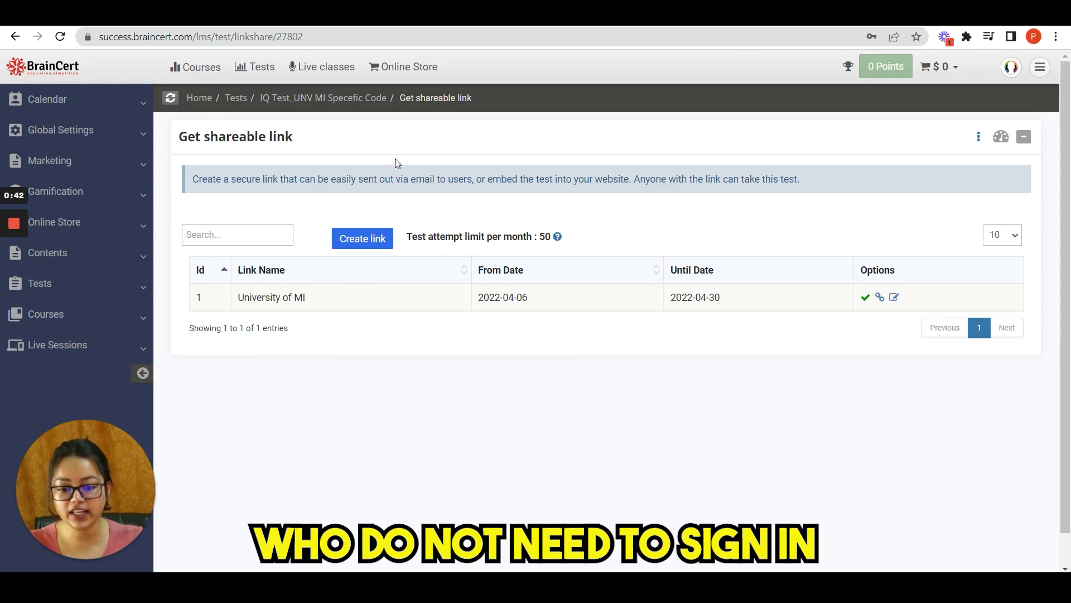
Create a new shareable link with Attempts set to Limited.
click(368, 246)
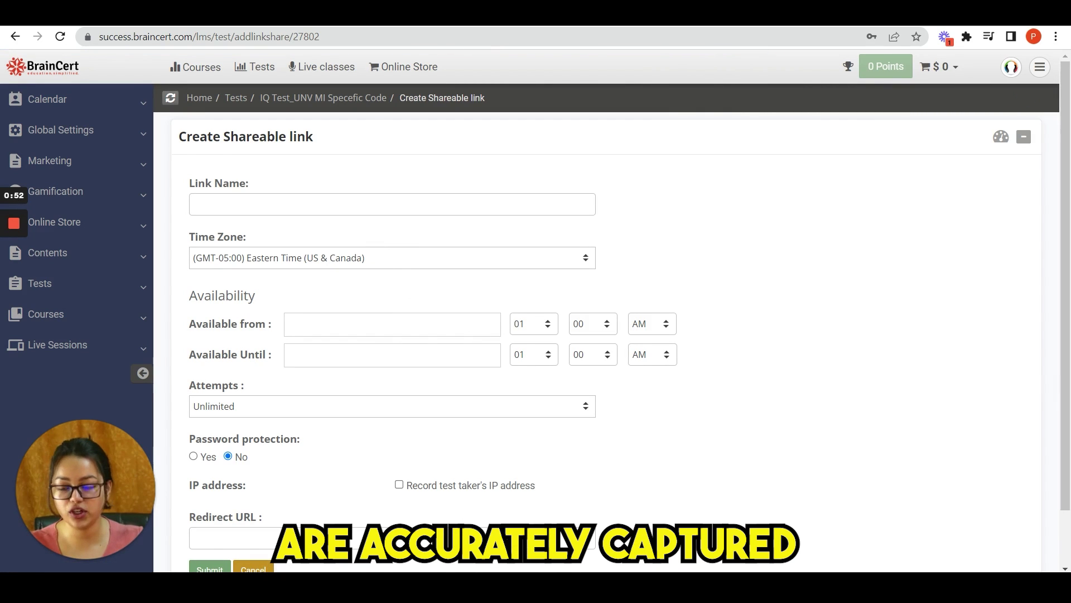
scroll(435, 374, down, 1)
scroll(435, 374, down, 1)
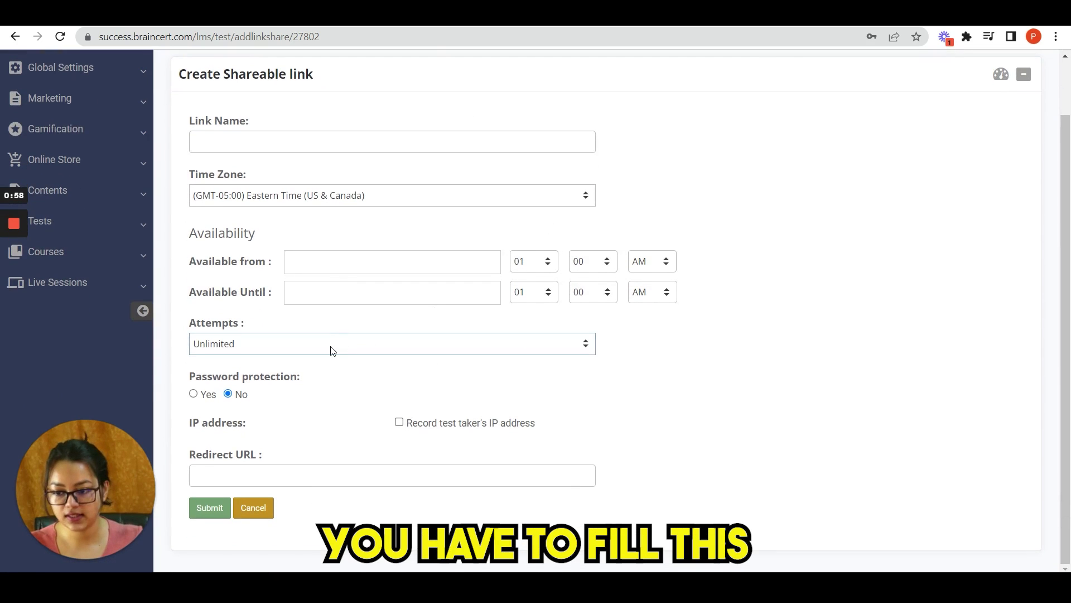
click(323, 346)
key(Escape)
key(Down)
scroll(335, 370, down, 1)
click(203, 338)
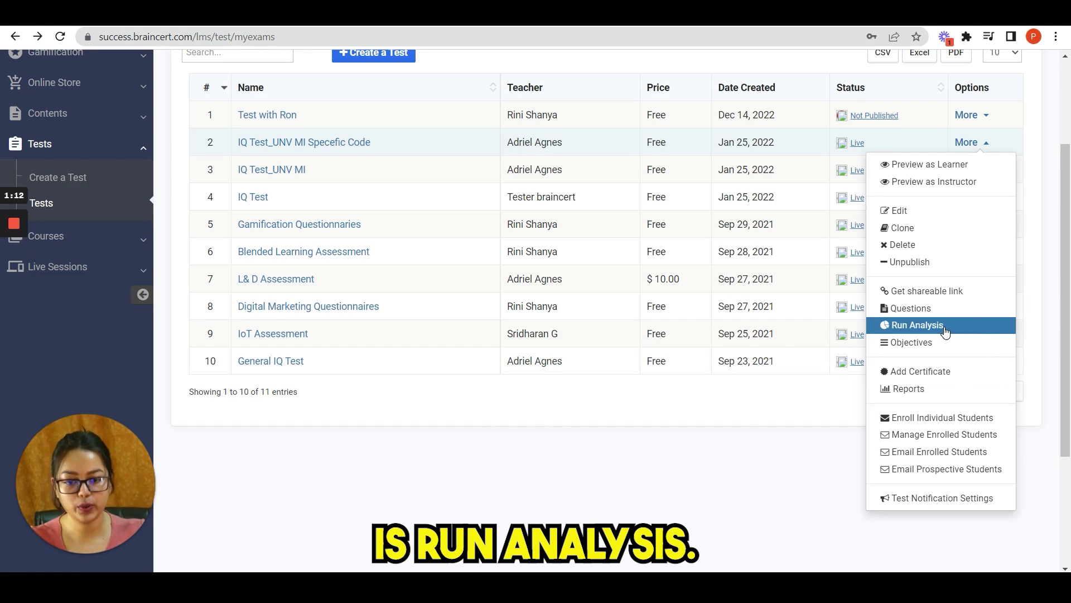
Run Analysis on the test, then open the IQ Test report and scroll to its results table.
click(945, 326)
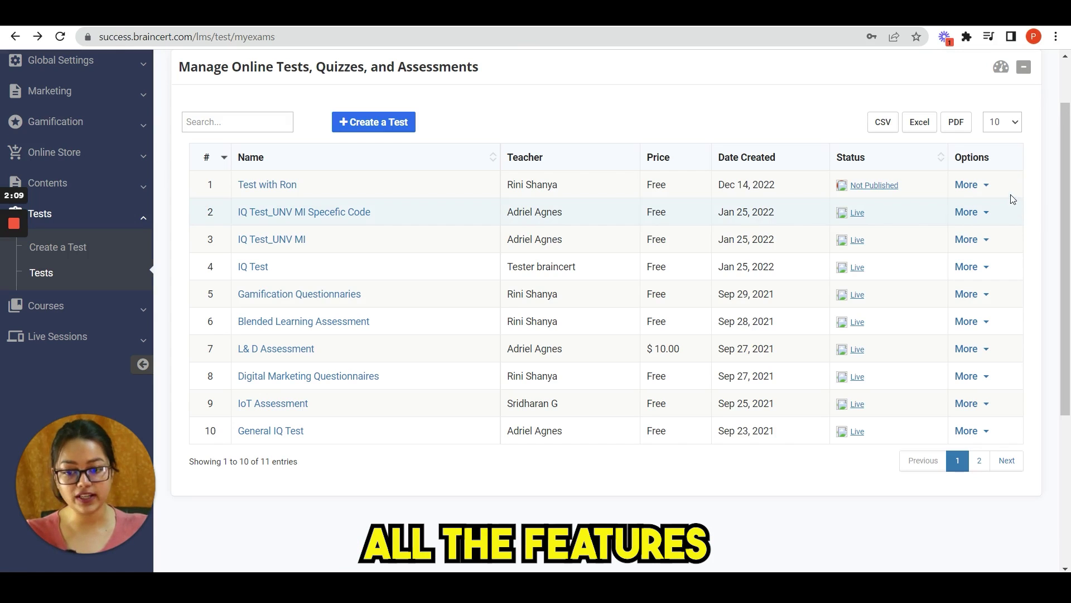
click(981, 189)
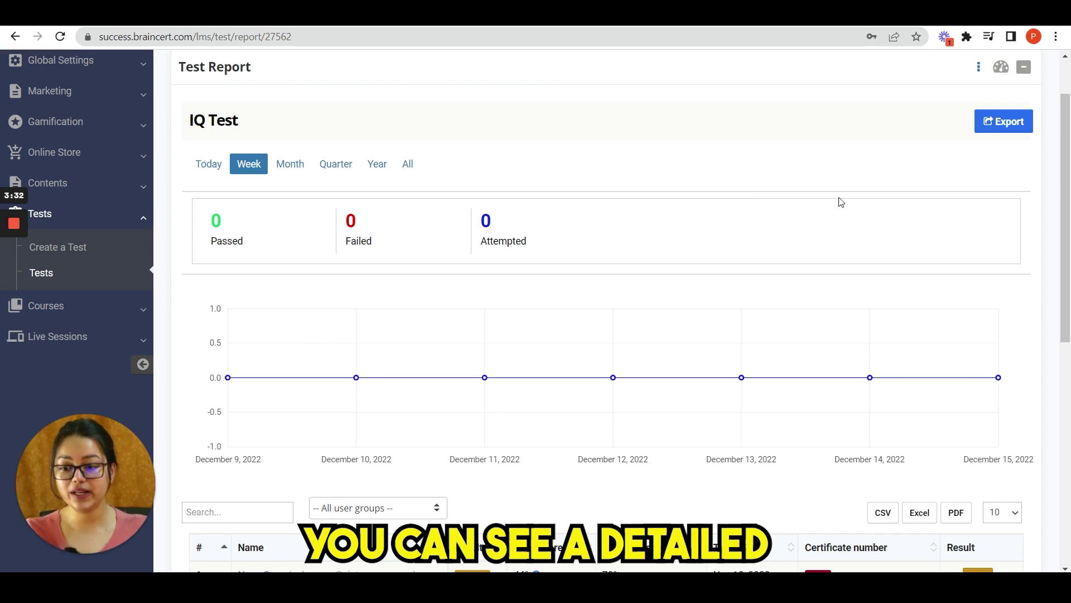
scroll(1045, 428, down, 1)
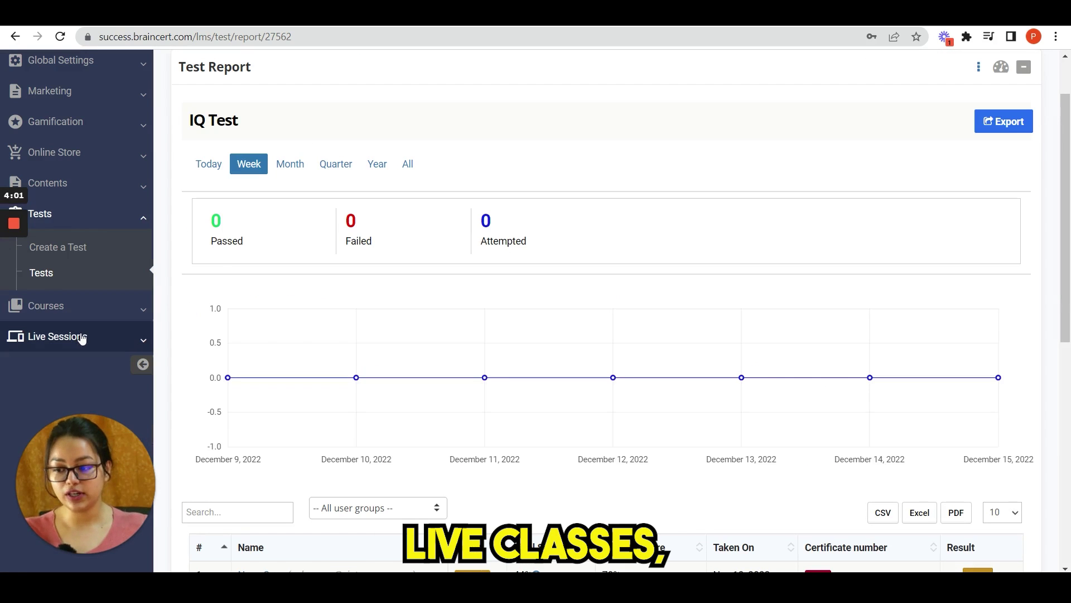
Expand Live Sessions, open Schedule a Live Class, and scroll through the empty form.
click(83, 337)
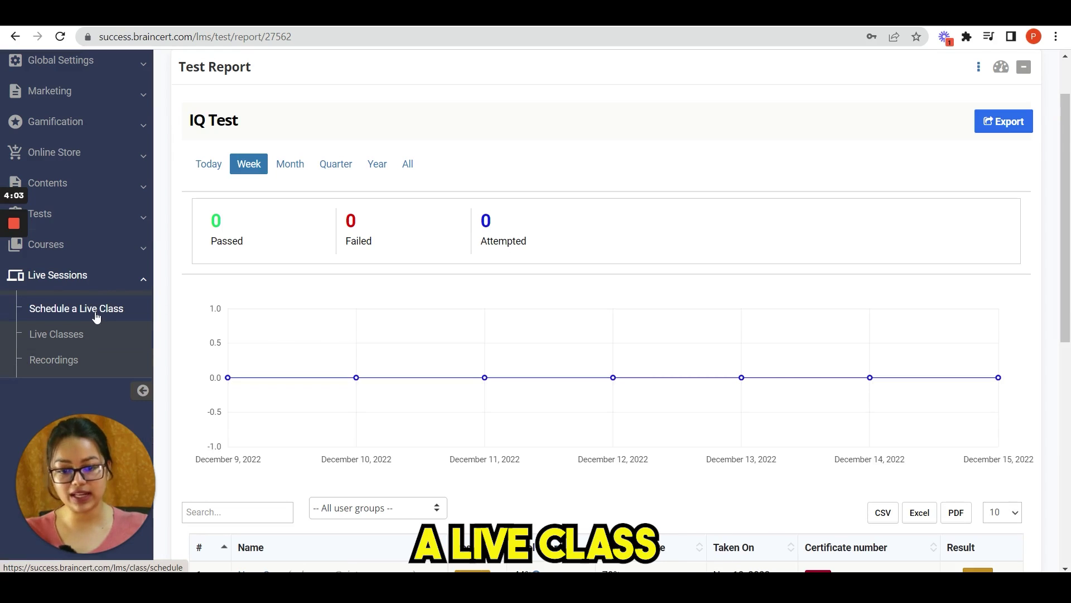
click(96, 316)
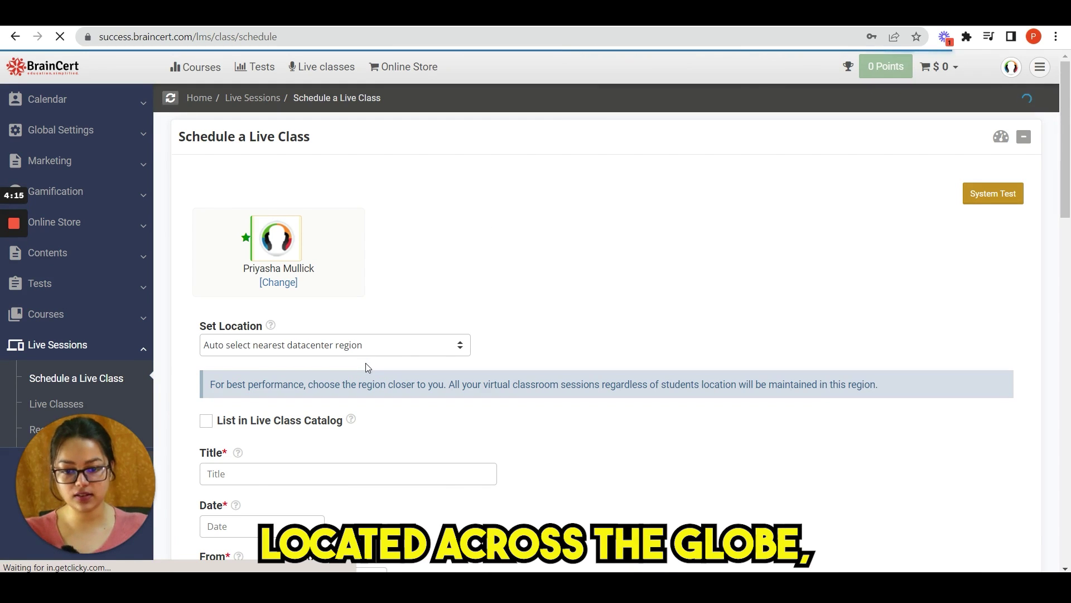
scroll(425, 385, down, 2)
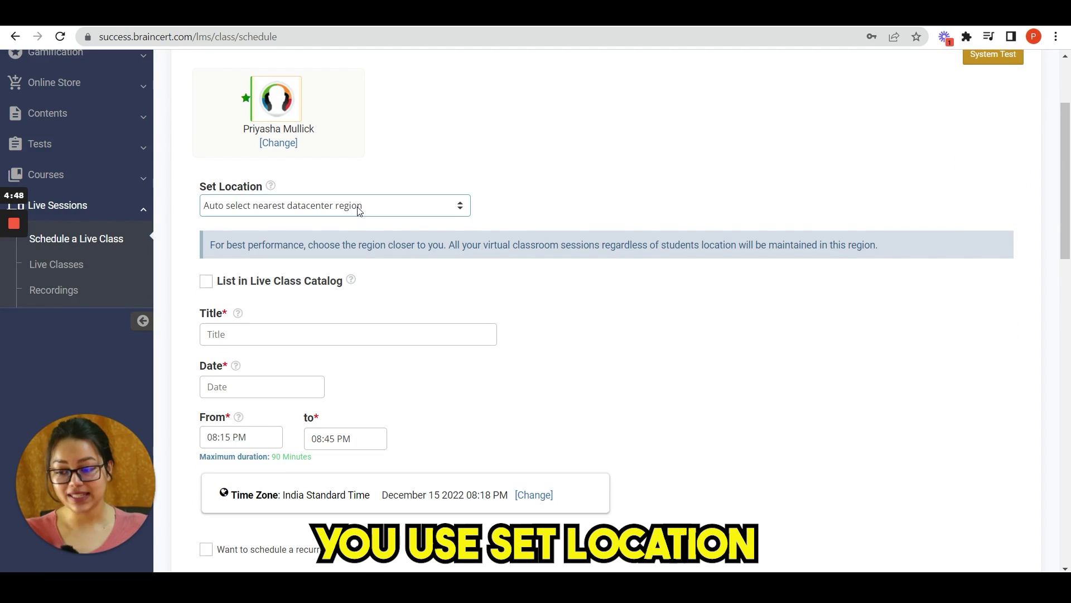
scroll(358, 210, down, 1)
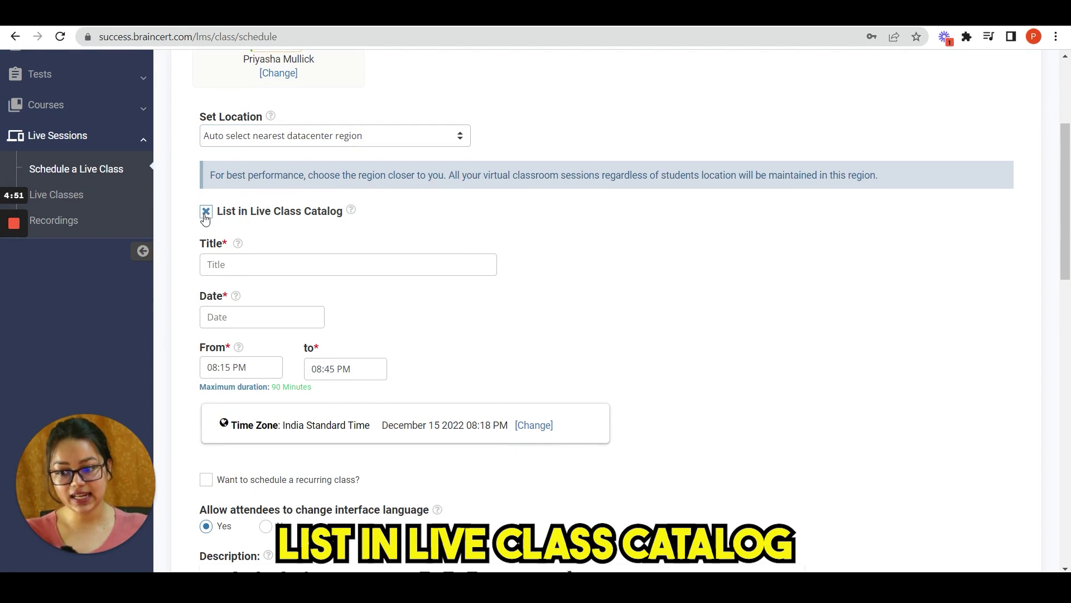
scroll(205, 218, down, 1)
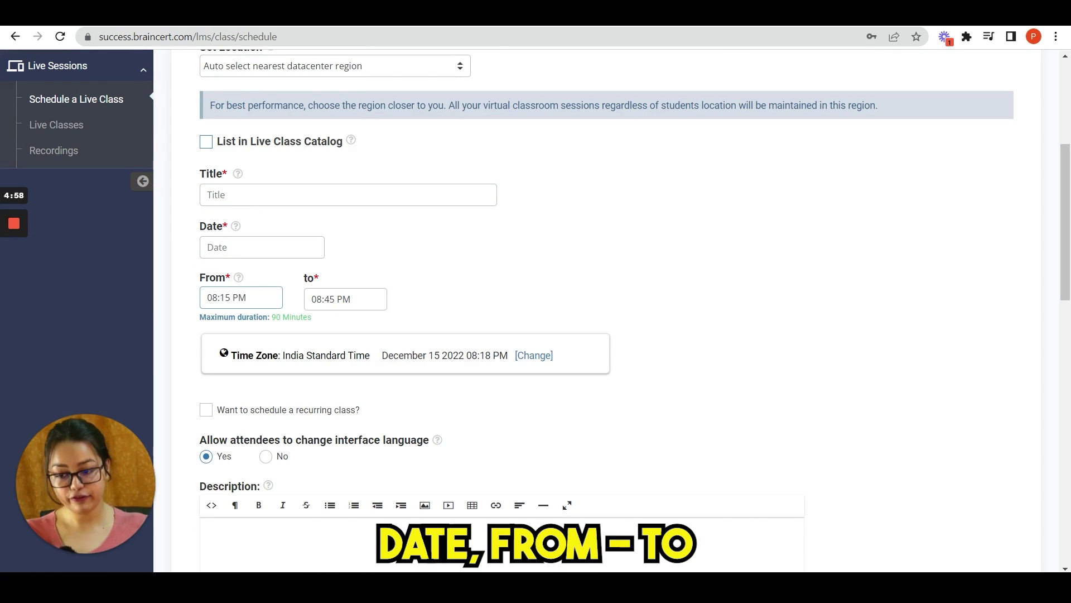
scroll(558, 307, down, 2)
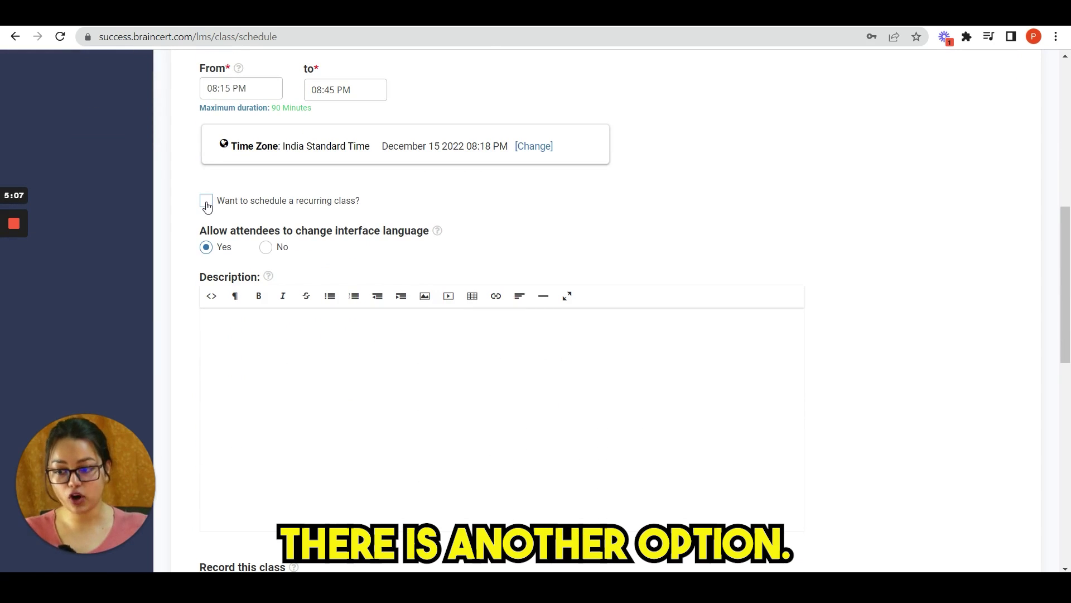
Tick 'Want to schedule a recurring class?', click into Description, and scroll to Schedule and Continue.
click(206, 201)
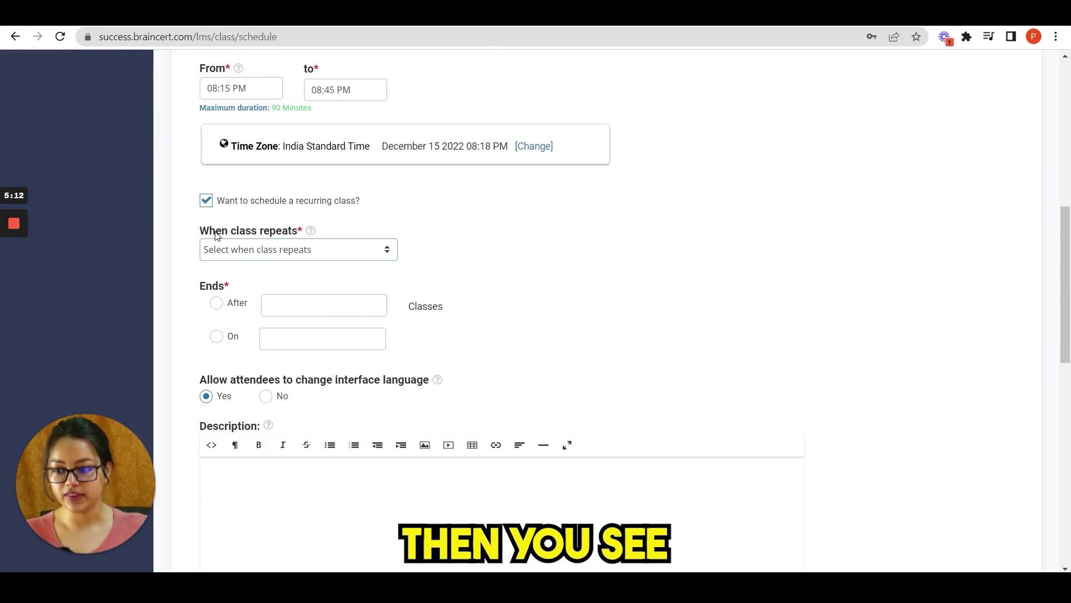
mouse_move(307, 235)
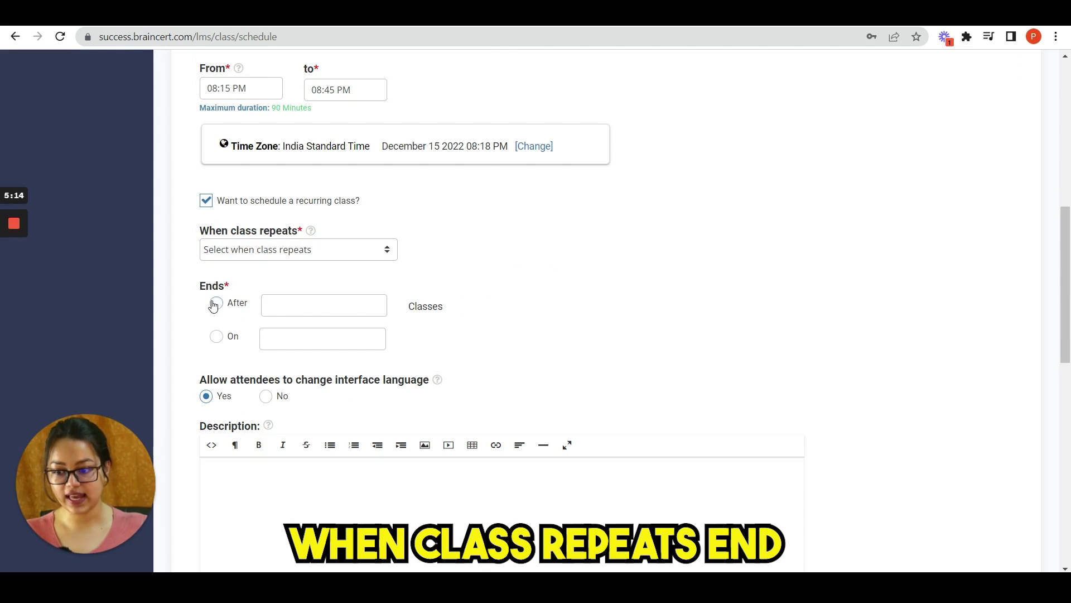
scroll(249, 189, down, 3)
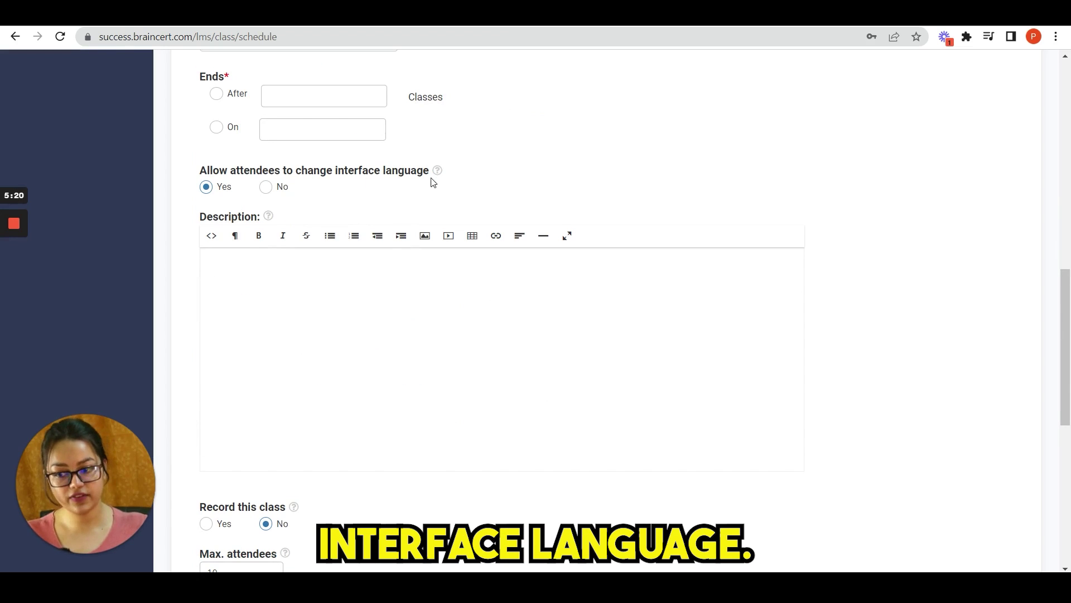
scroll(406, 190, down, 1)
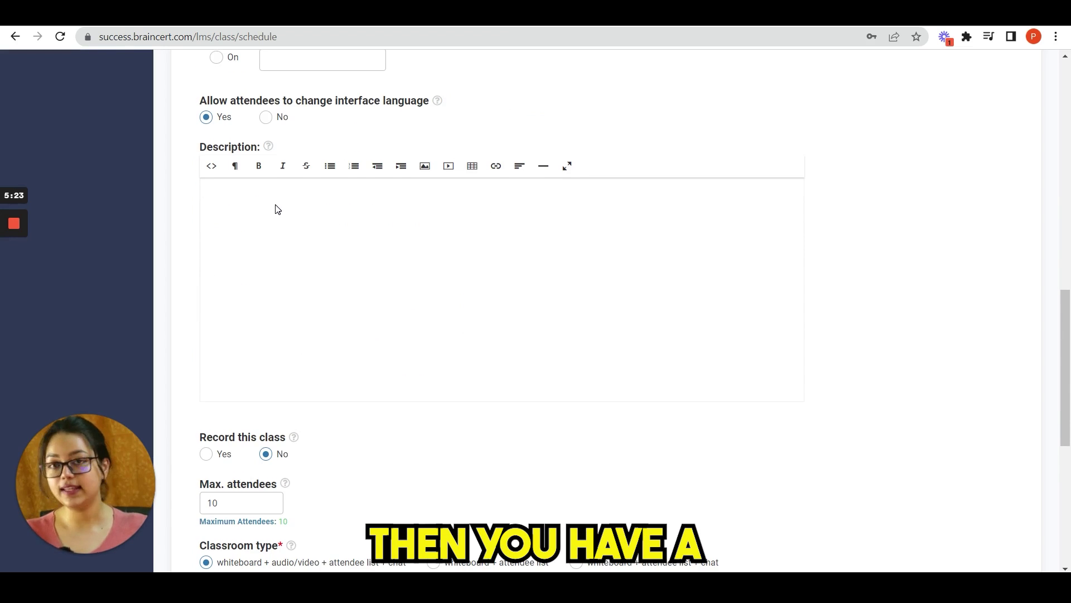
click(277, 208)
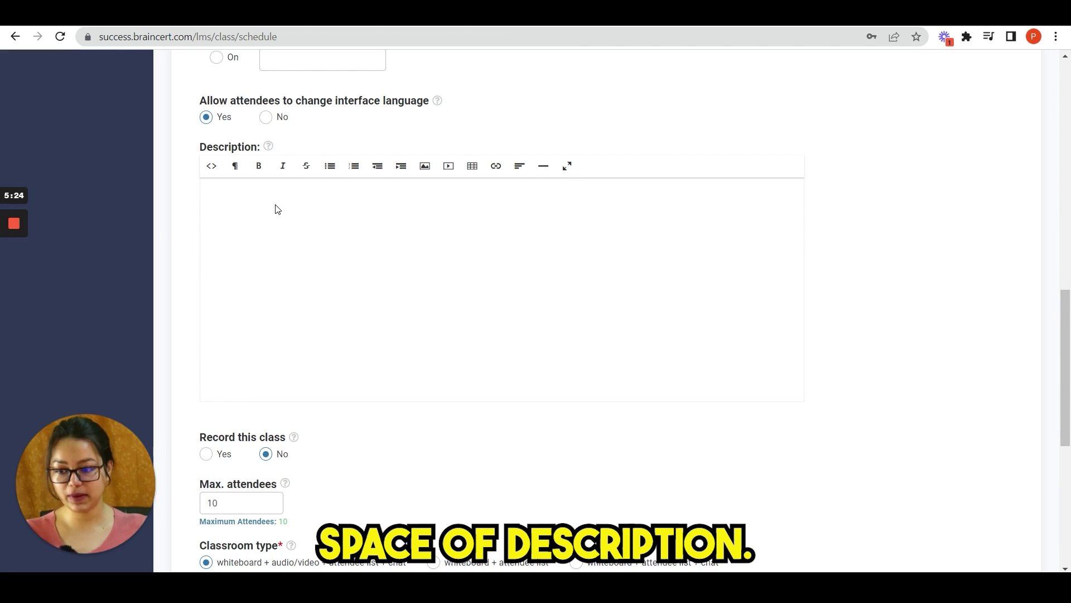
scroll(277, 209, down, 3)
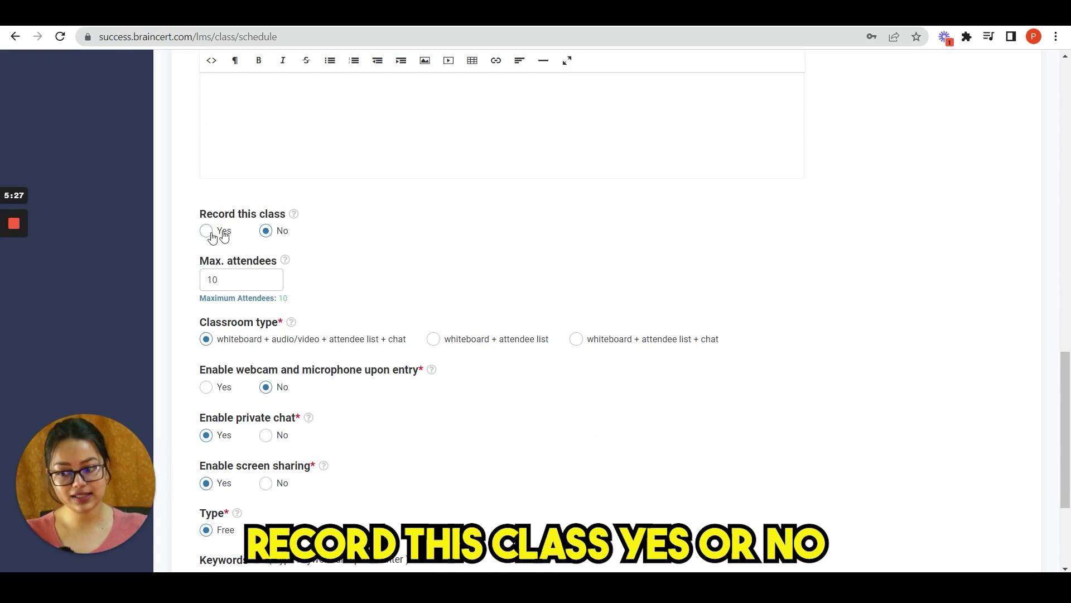
scroll(309, 232, down, 1)
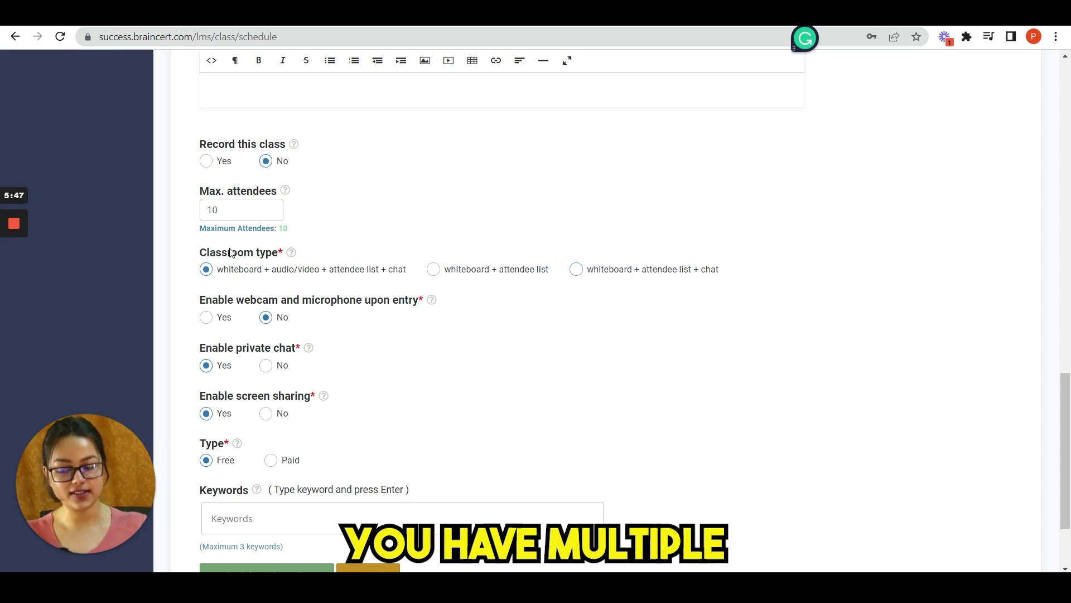
scroll(574, 247, down, 2)
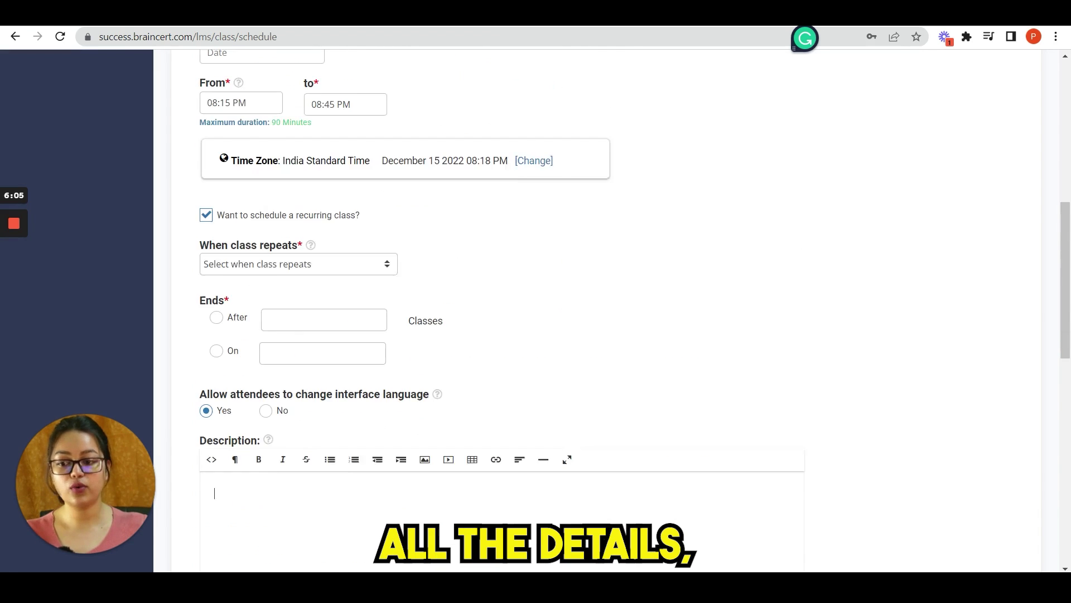
scroll(383, 273, down, 12)
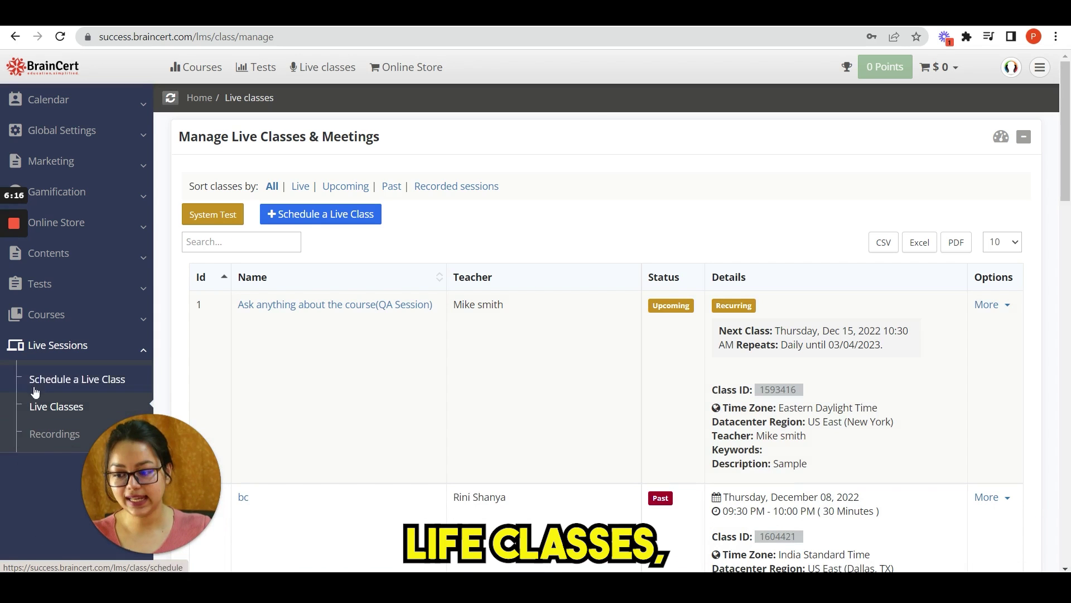
Open the QA Session class's notification settings and view the Student E-mail Notifications options.
click(978, 308)
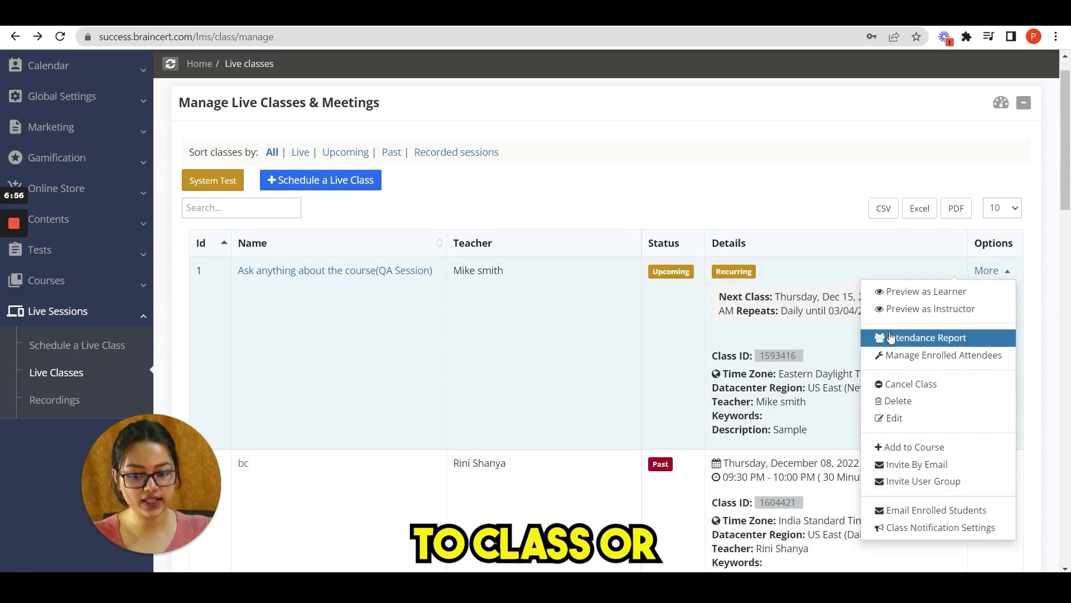
click(921, 529)
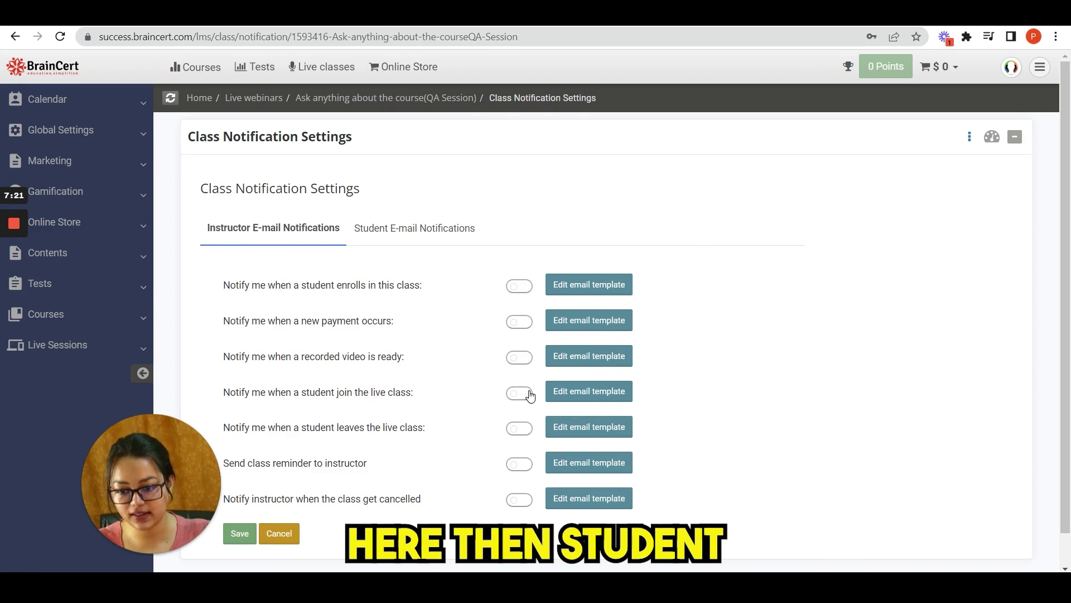
click(421, 227)
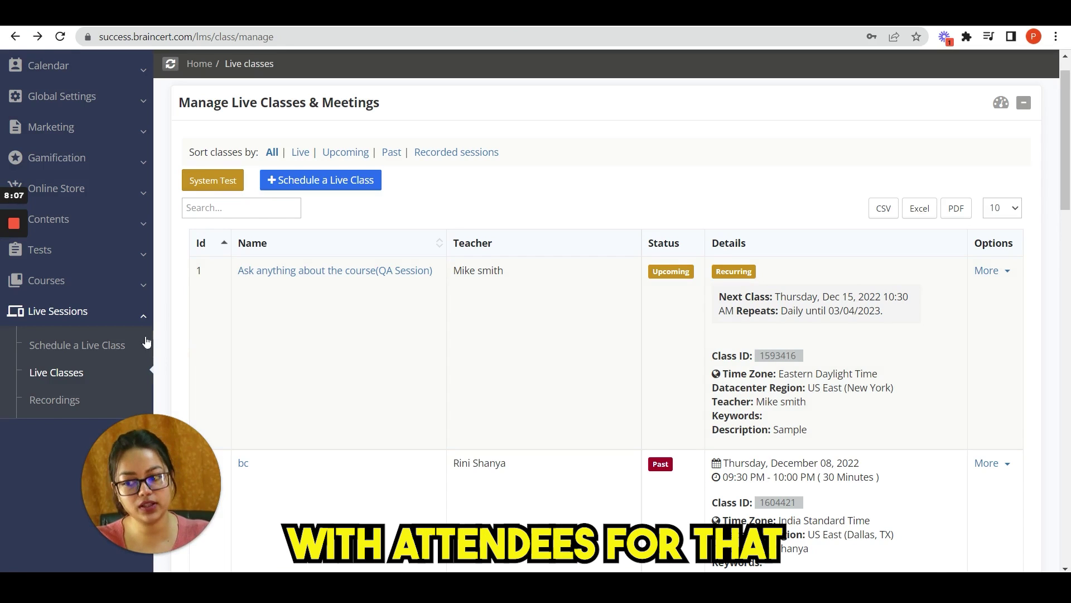
Open the BC recording's sharing settings and keep its visibility set to Public.
click(58, 402)
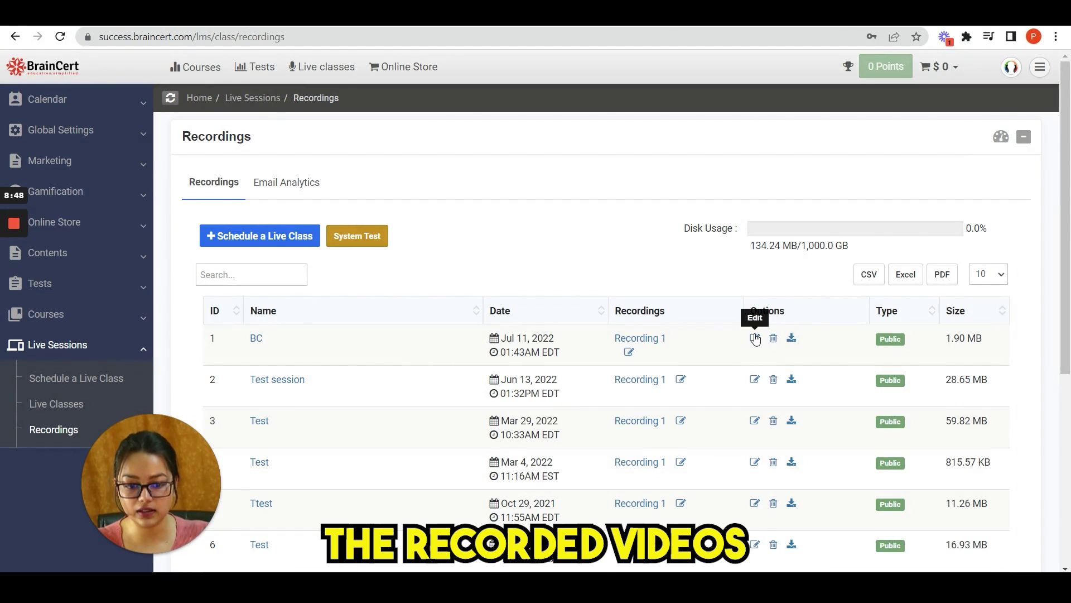
click(755, 336)
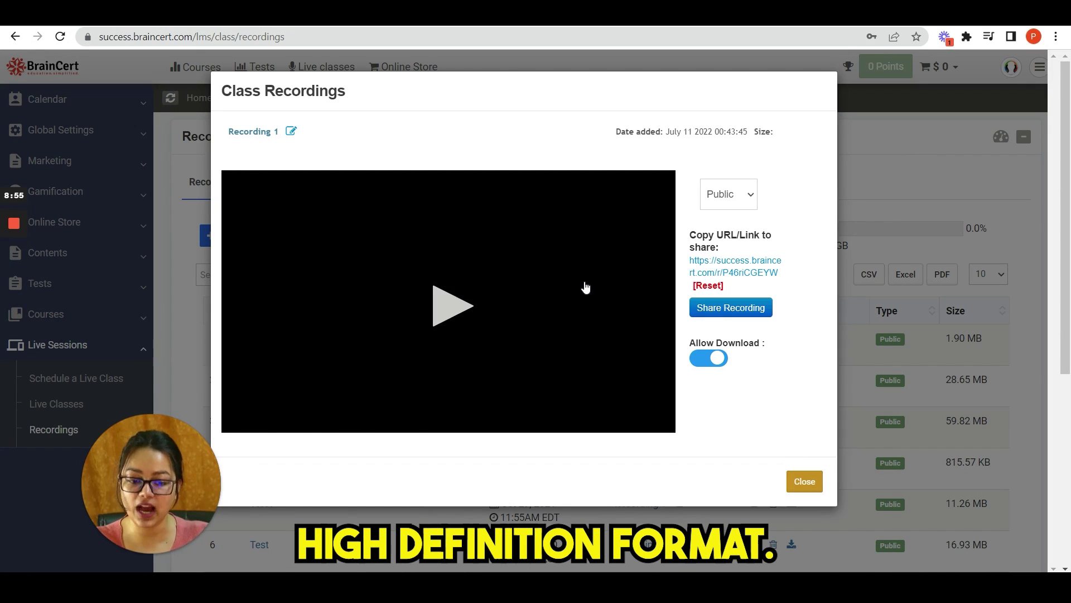
click(746, 193)
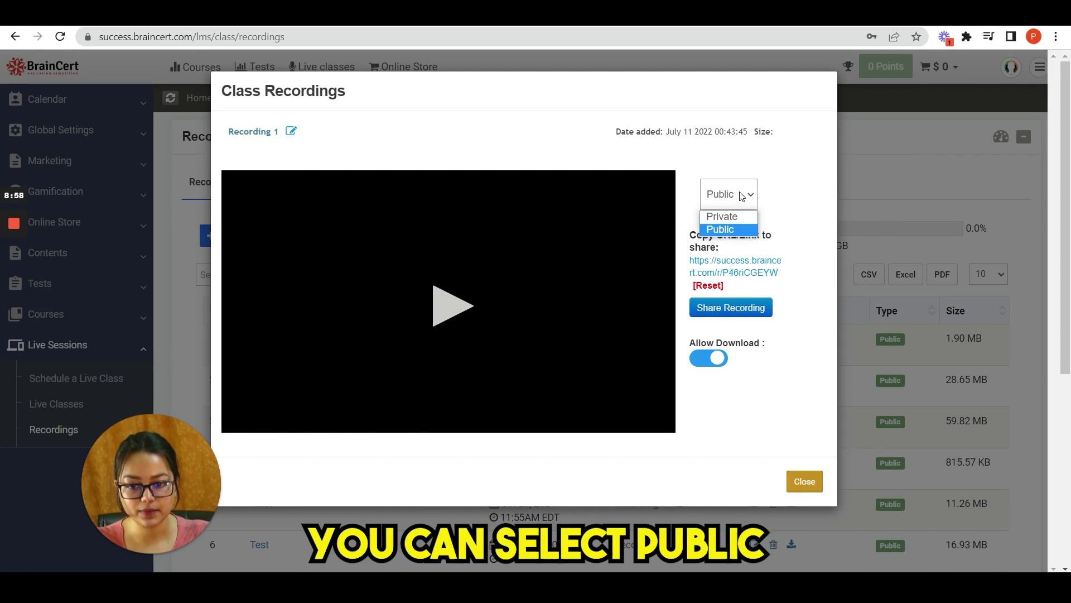
click(721, 229)
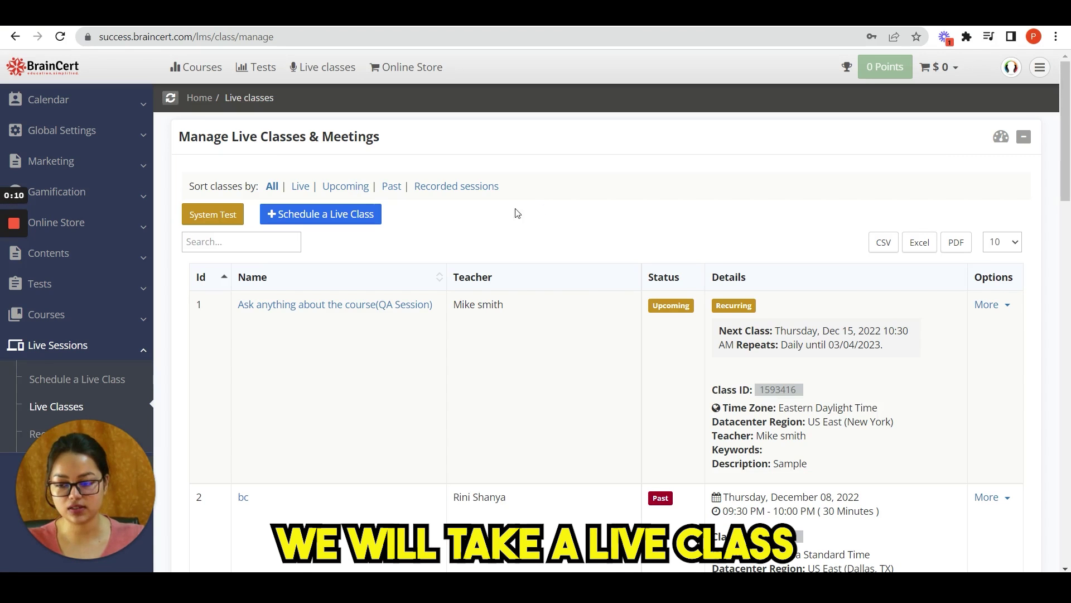
Preview the Schedule a Live Class form, then launch the live PG Demo class.
click(334, 215)
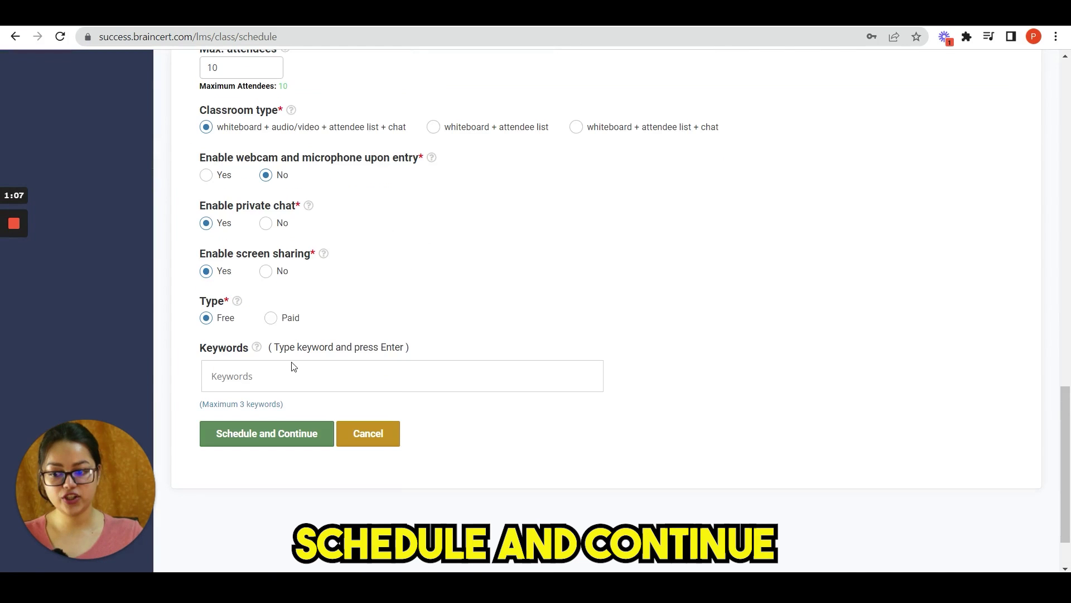
scroll(293, 366, up, 15)
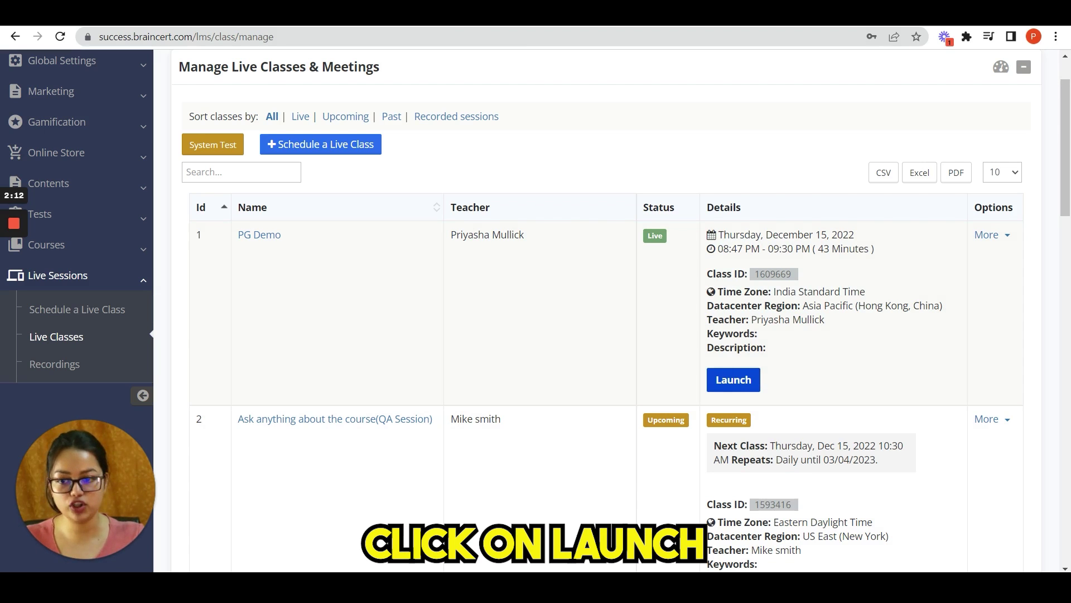
click(734, 379)
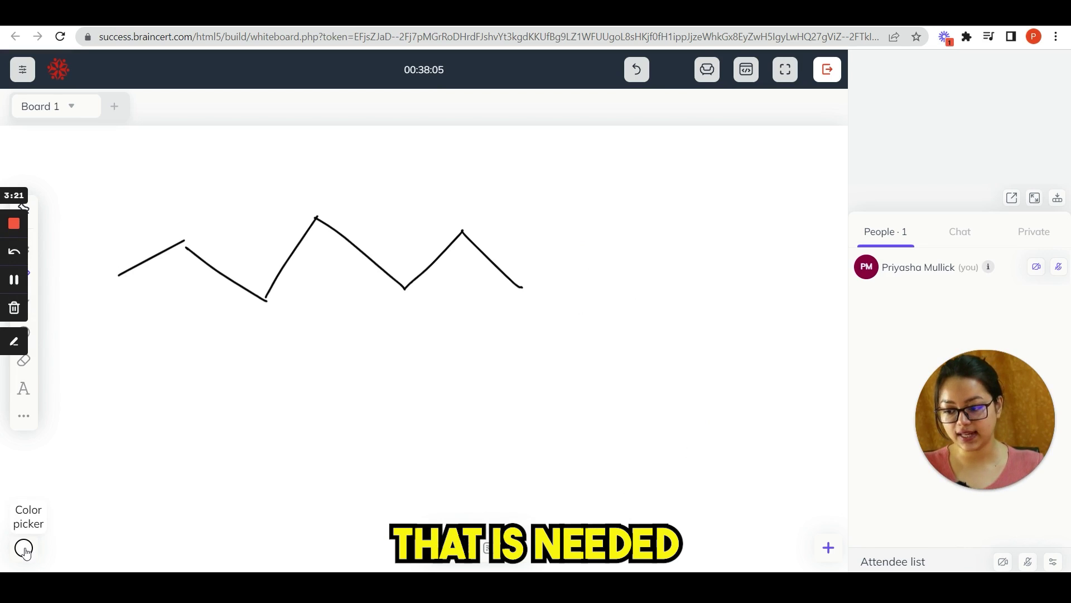
Set the pen to a red stroke and thicken it from size 3 to 7.
click(24, 549)
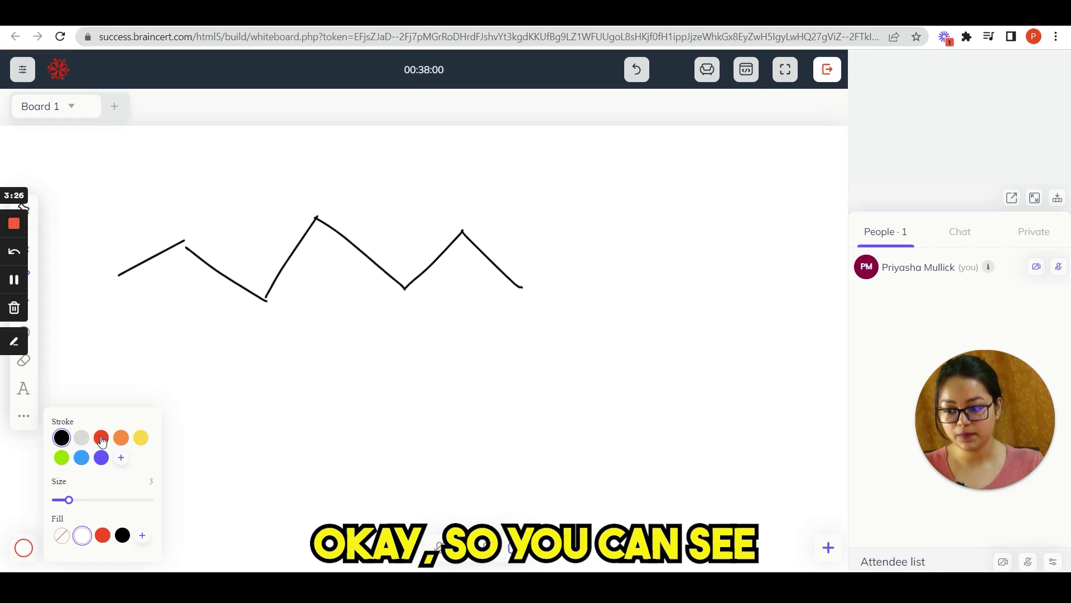
click(102, 440)
drag(69, 500, 96, 500)
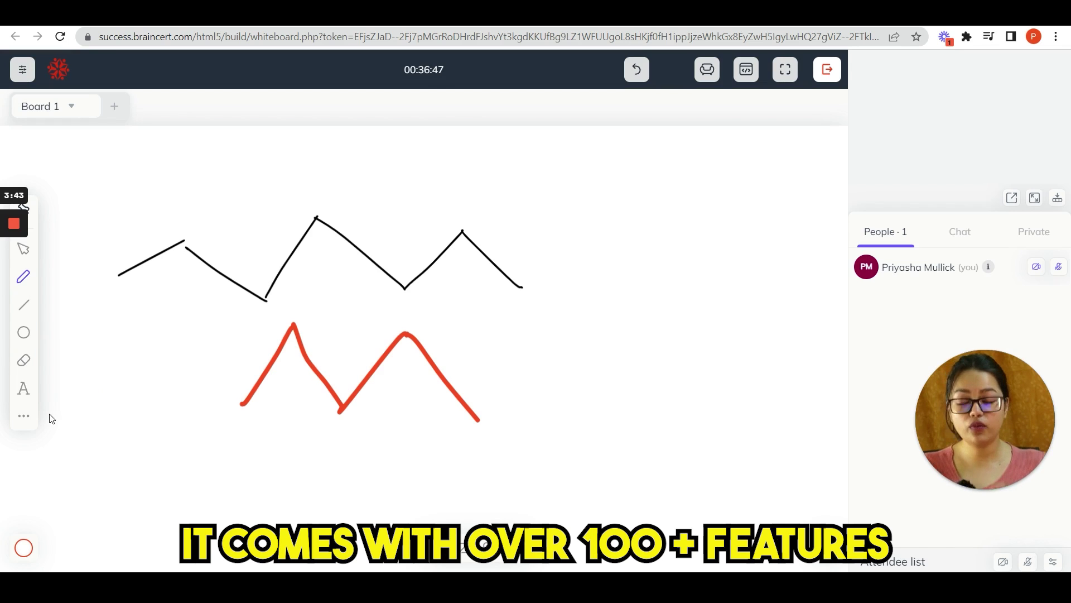
Open the Wolfram Alpha query tool from the extra tools and show its example queries.
click(32, 417)
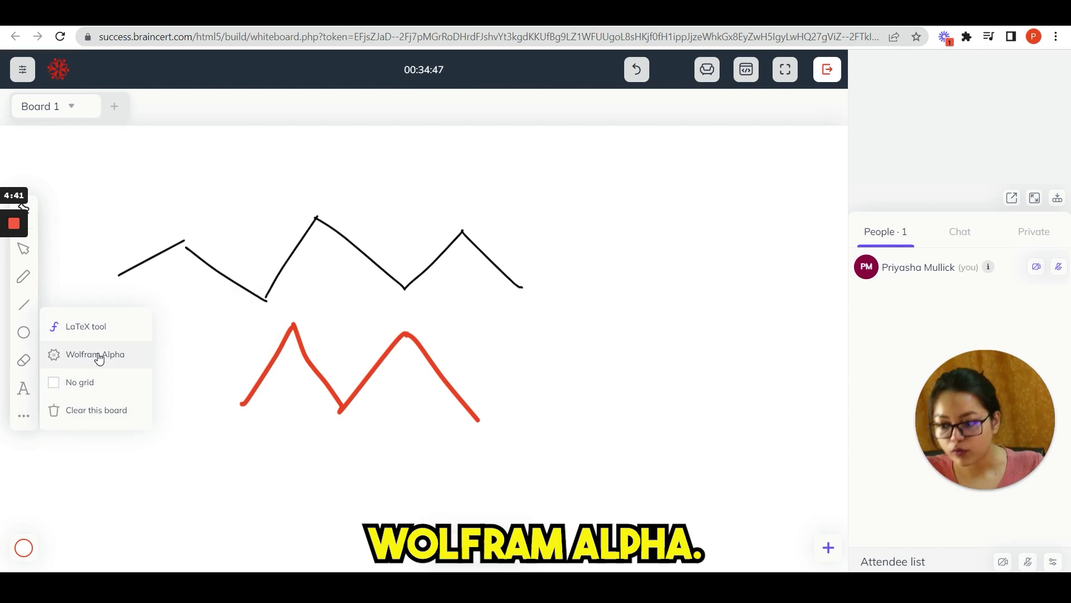
click(92, 354)
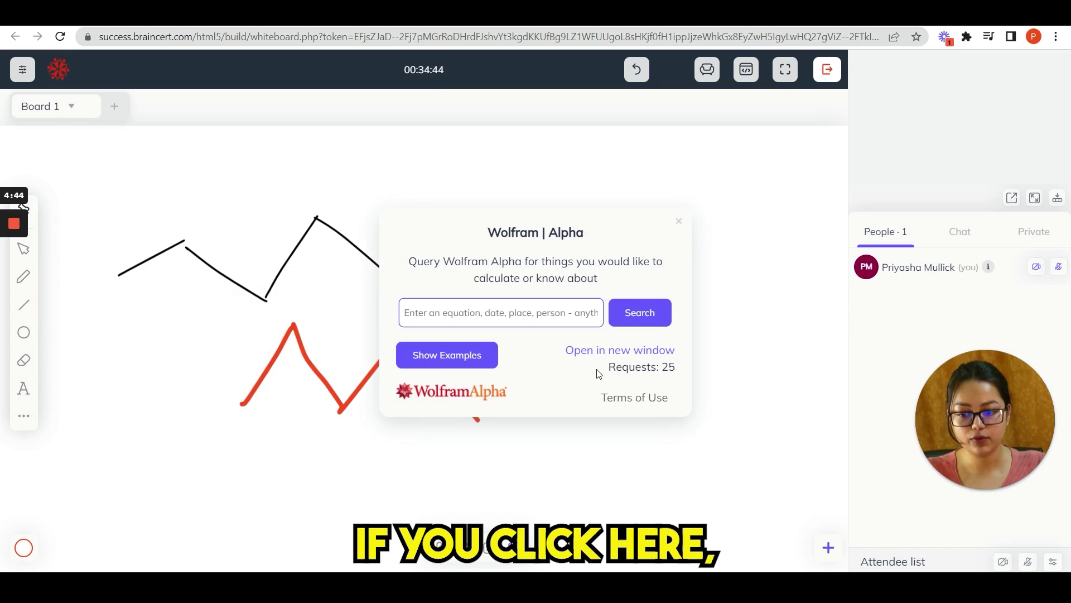
click(440, 365)
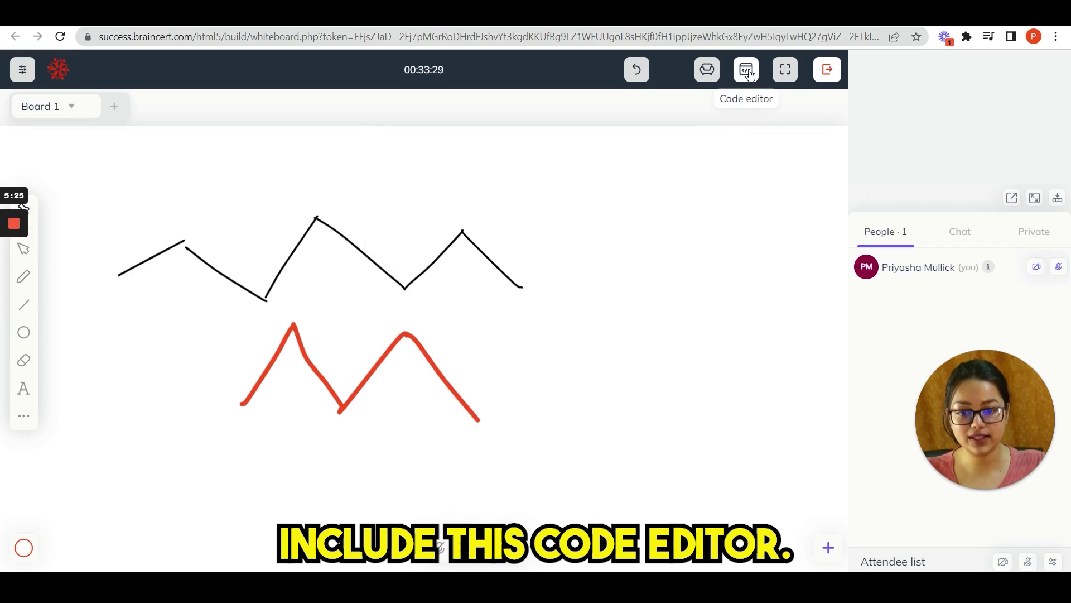
Open the shared code editor and browse its list of code languages.
click(748, 73)
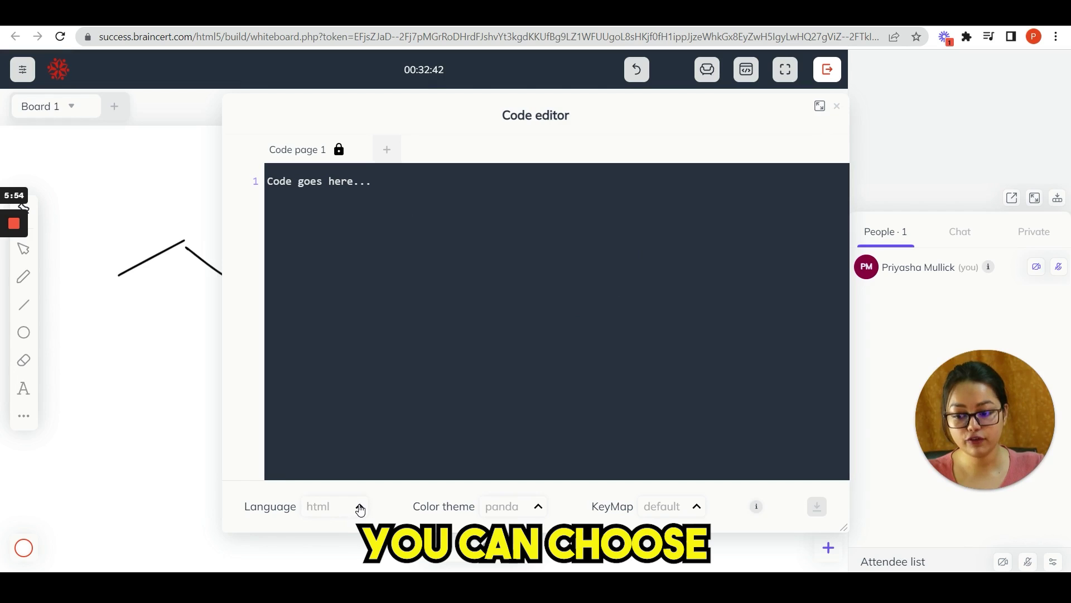
click(360, 507)
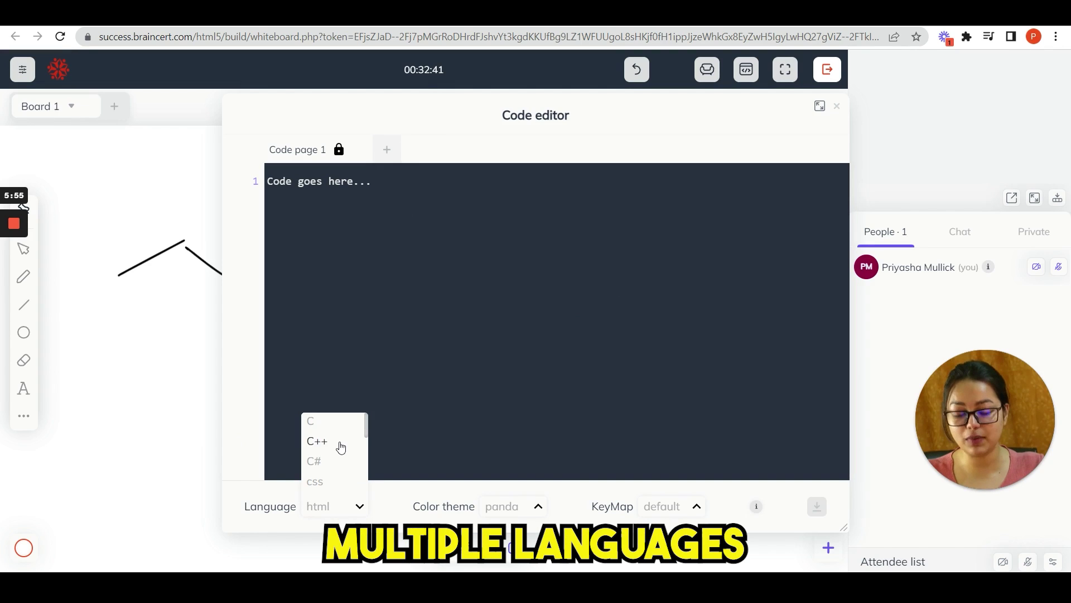
scroll(341, 429, down, 3)
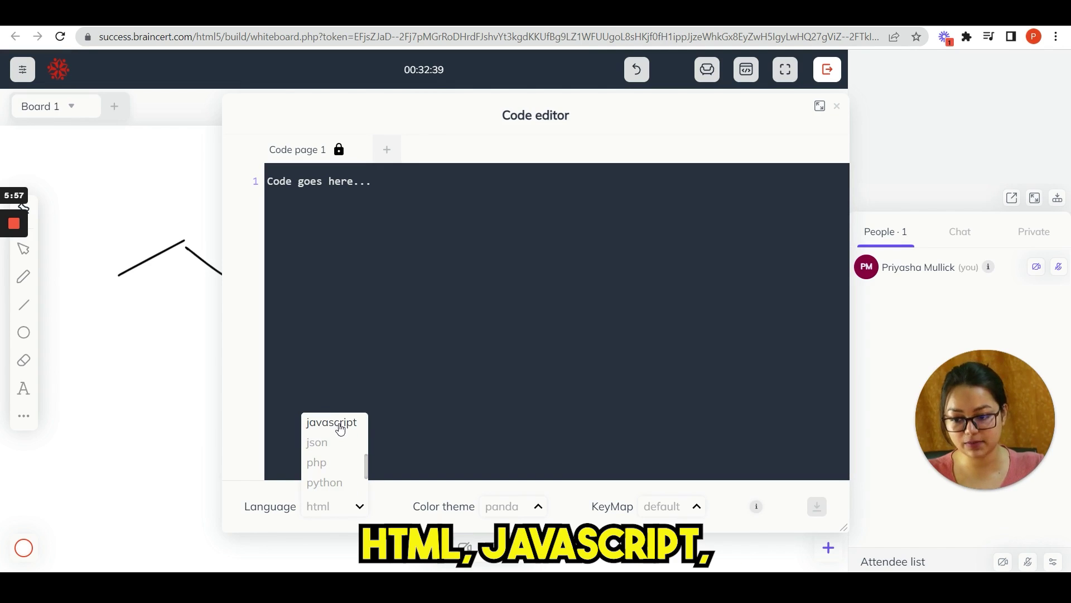
scroll(336, 440, down, 2)
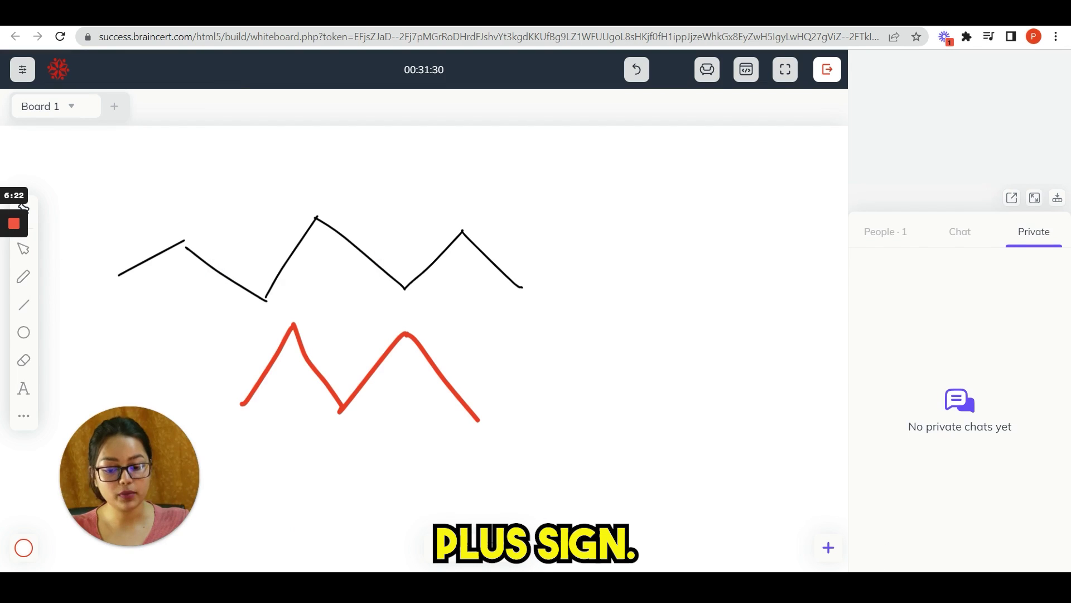
Try the poll creator, document tool and media player, then add Board 2 next to Board 1.
click(830, 548)
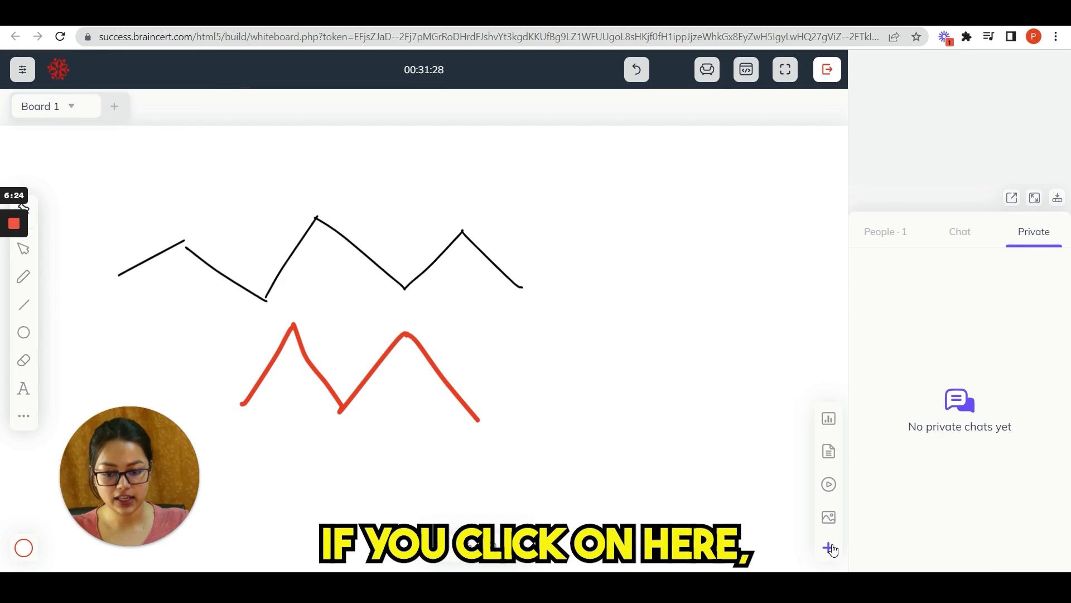
click(830, 420)
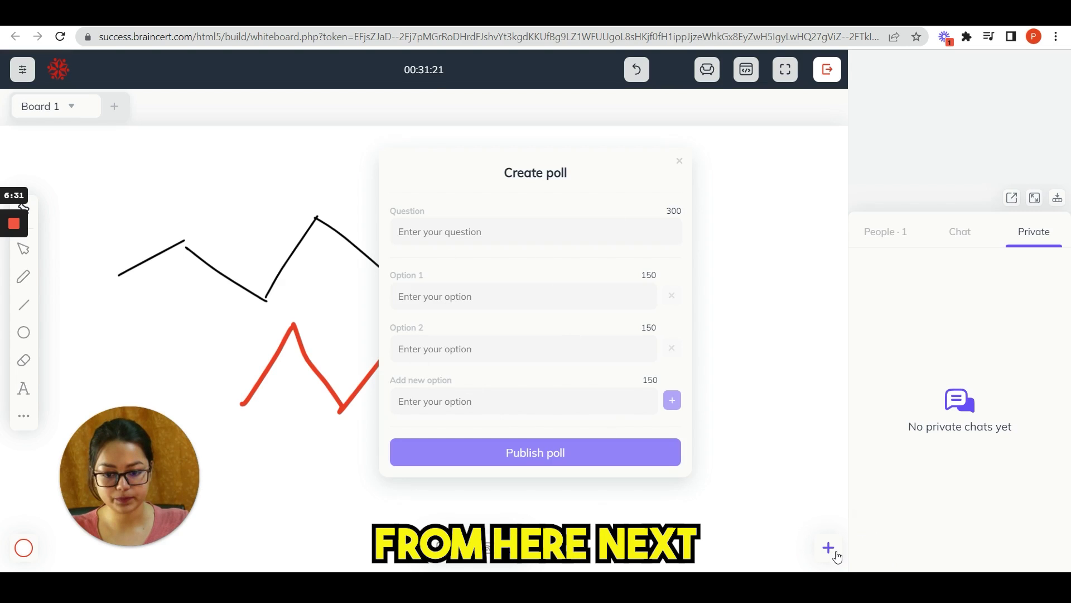
click(836, 553)
click(828, 452)
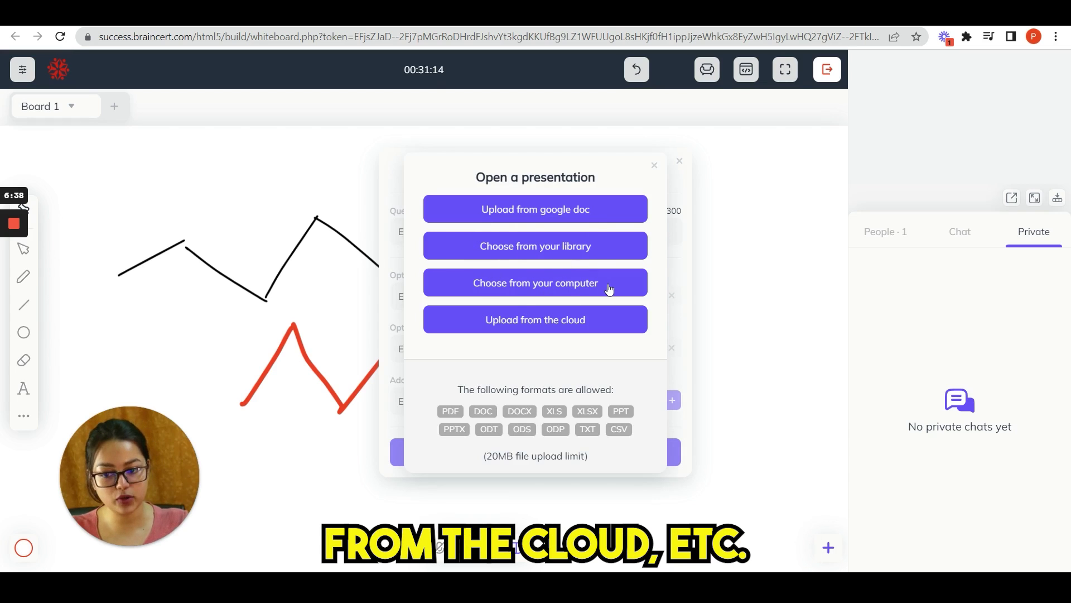
mouse_move(828, 551)
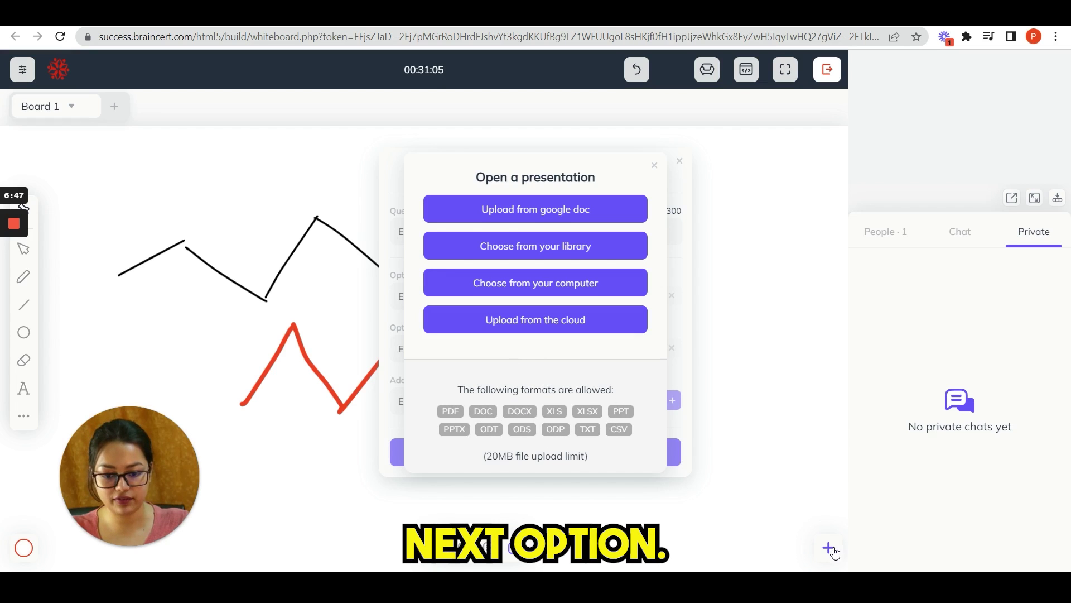
click(829, 486)
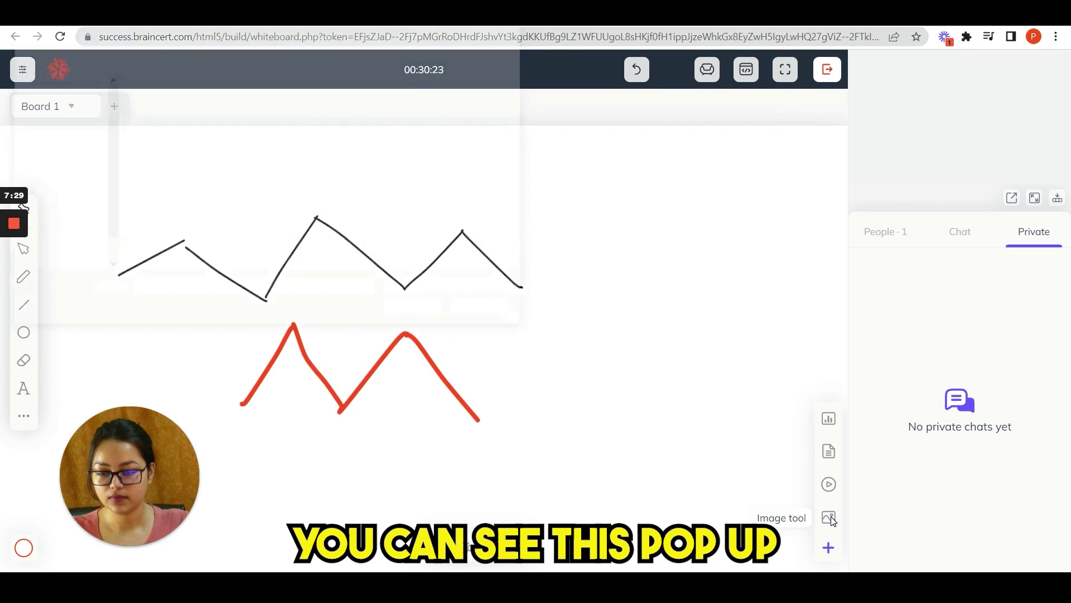
click(829, 518)
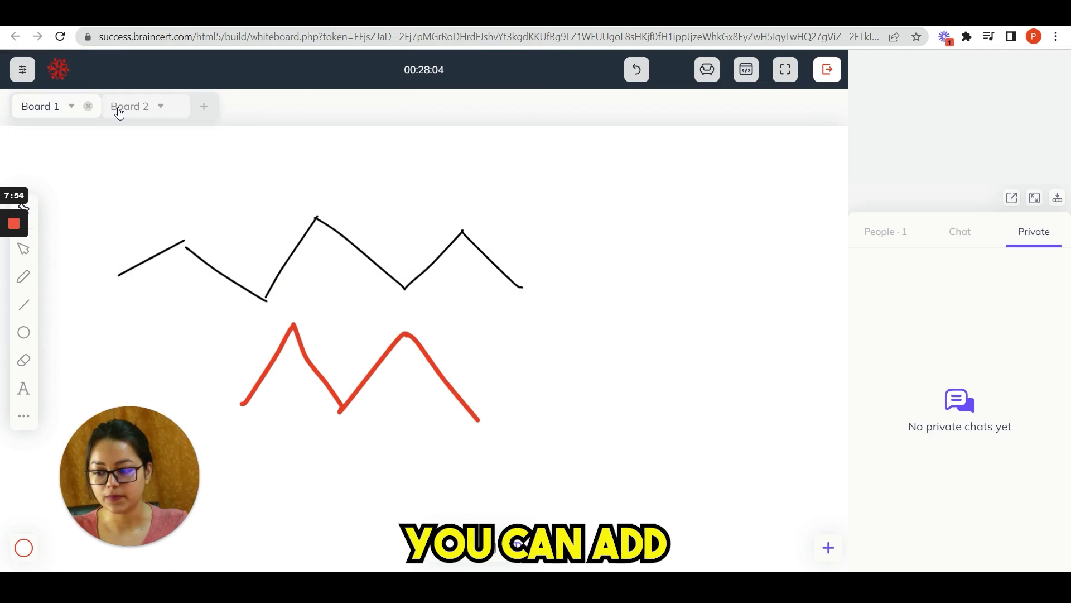
click(119, 110)
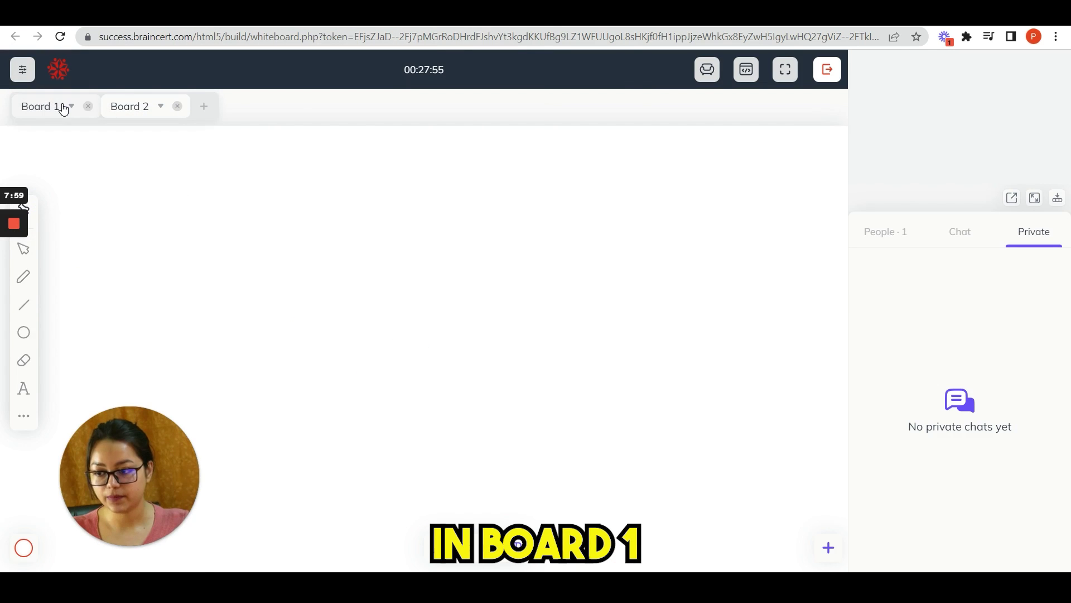
click(63, 110)
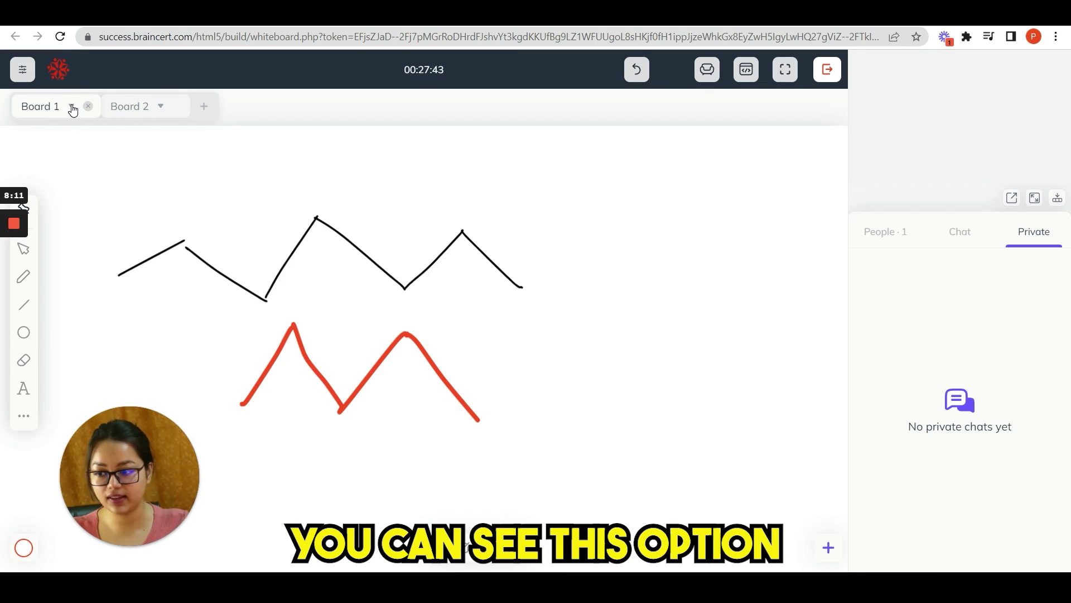
click(71, 107)
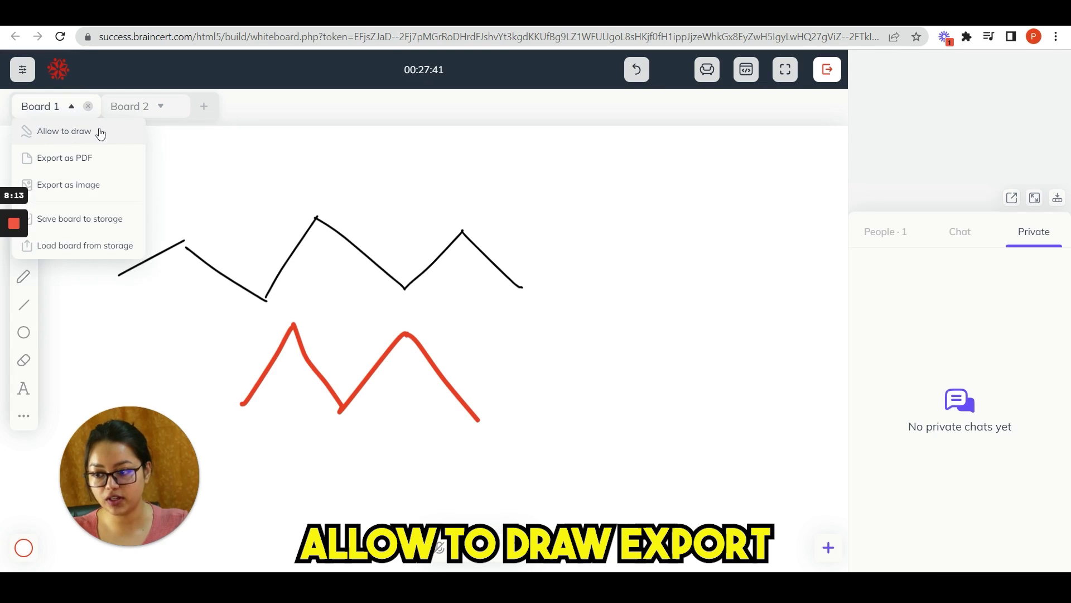